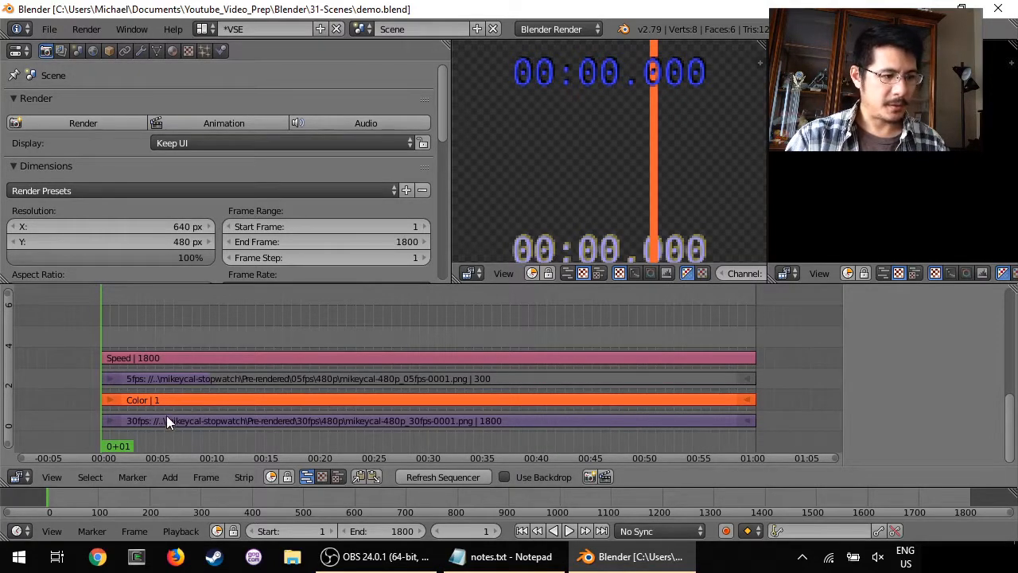
Preview a few moments of the edit, create a full copy of the current scene and name it "messing around".
left_click_drag(166, 422, 401, 404)
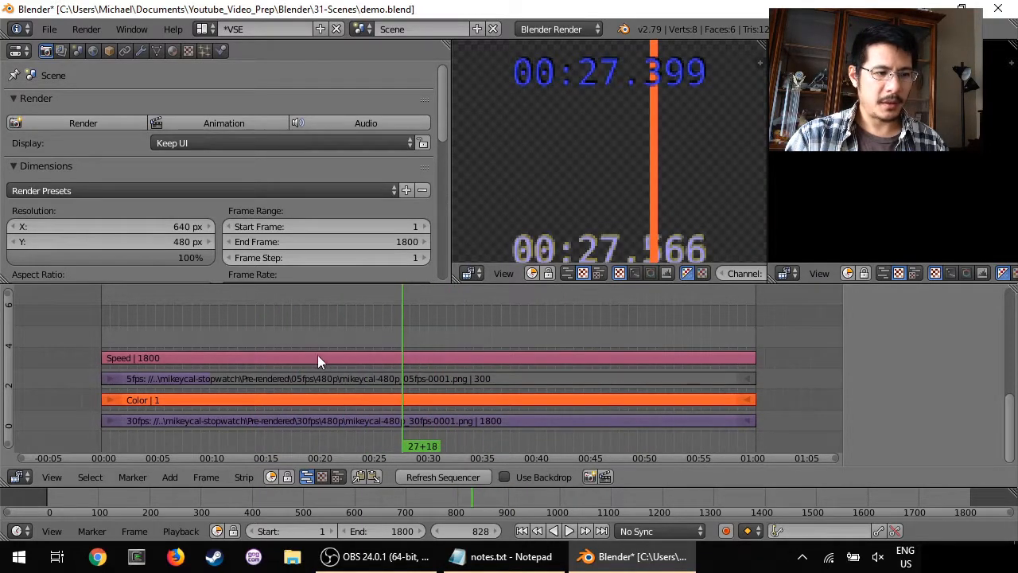
left_click_drag(256, 359, 277, 347)
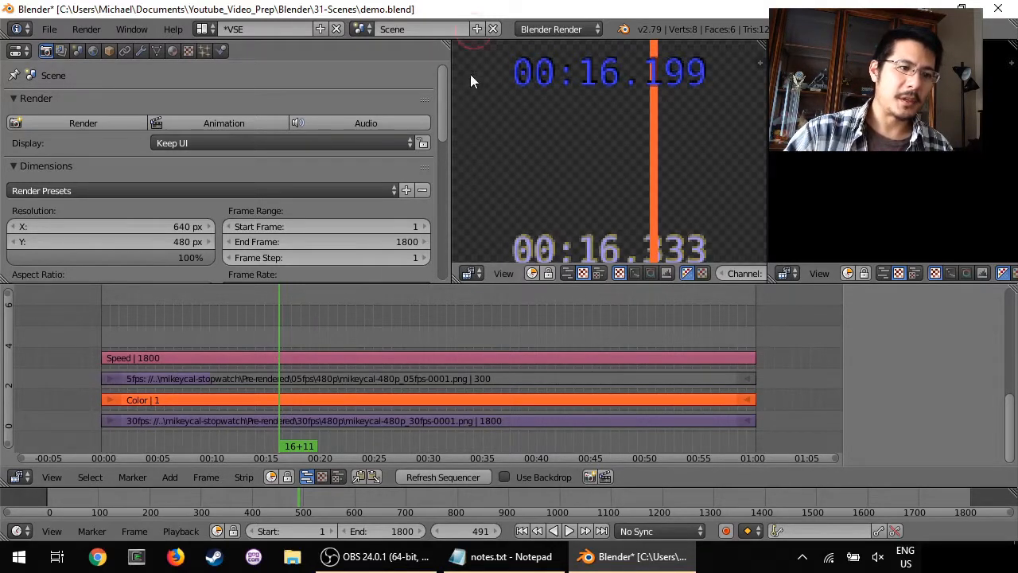
left_click(478, 29)
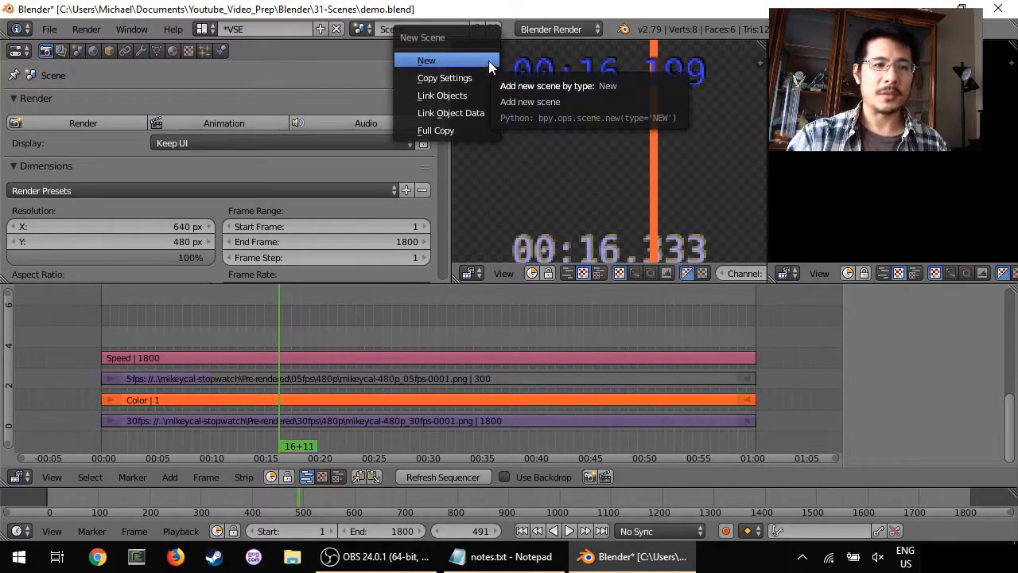
left_click(460, 131)
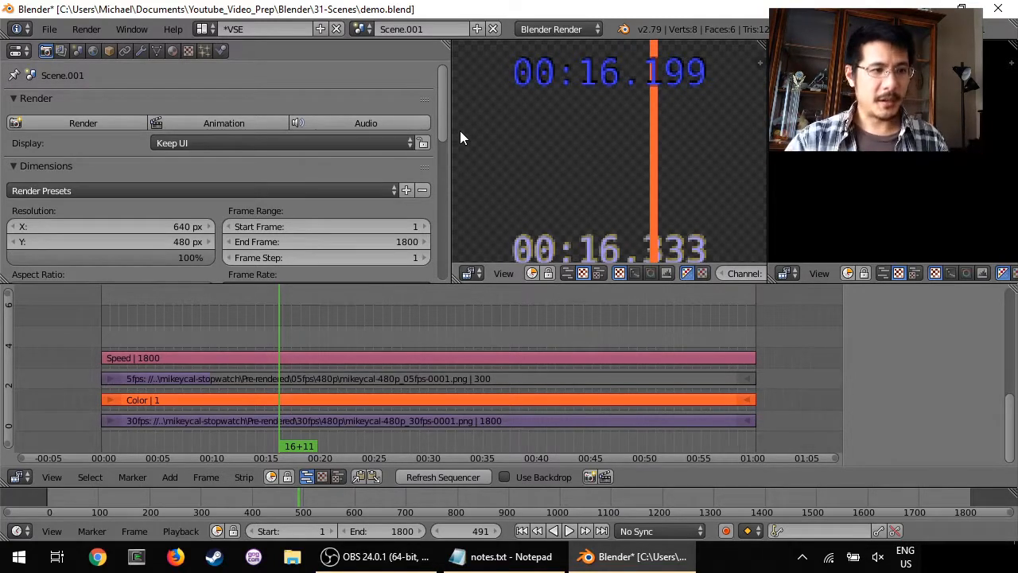
left_click(434, 29)
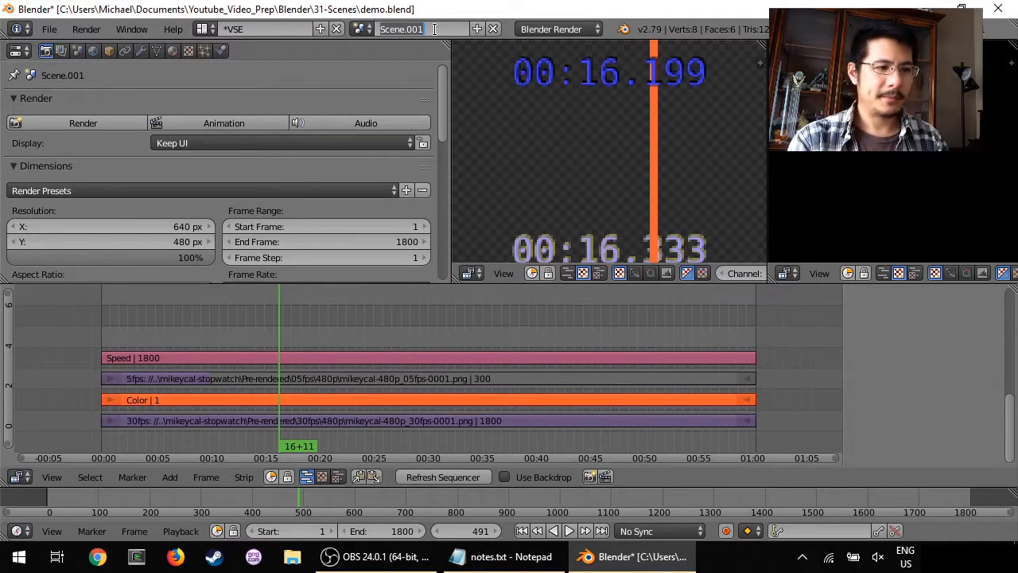
type("messing around")
key("Return")
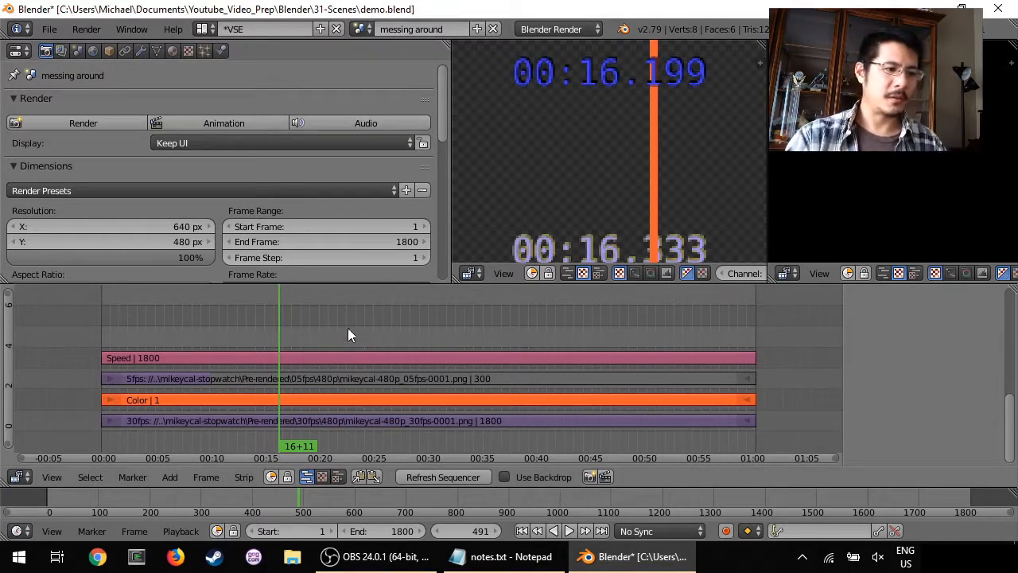
Add an adjustment layer above the Speed strip at frame 651 and extend its end to about frame 1300.
left_click_drag(295, 323, 337, 322)
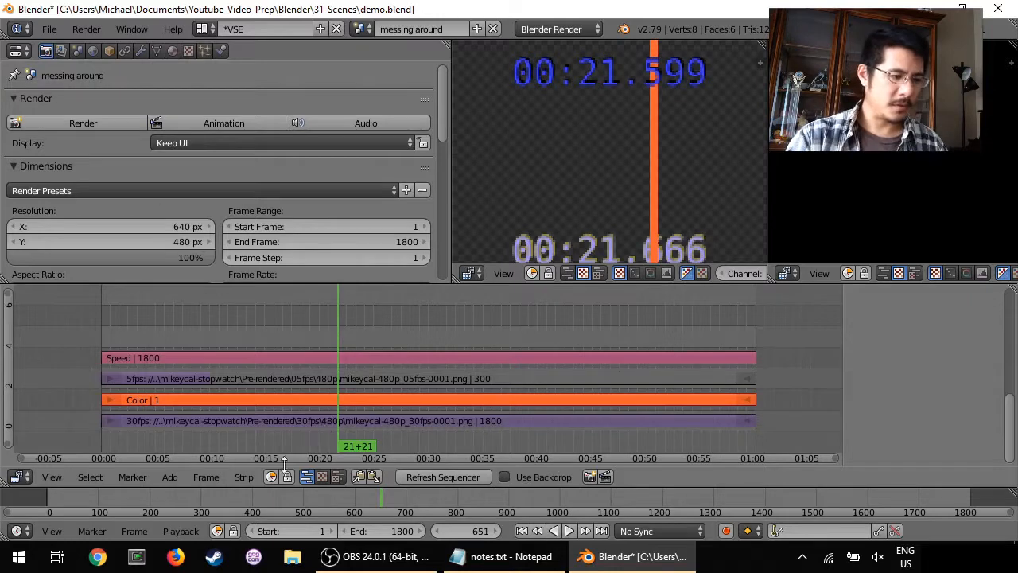
left_click(170, 476)
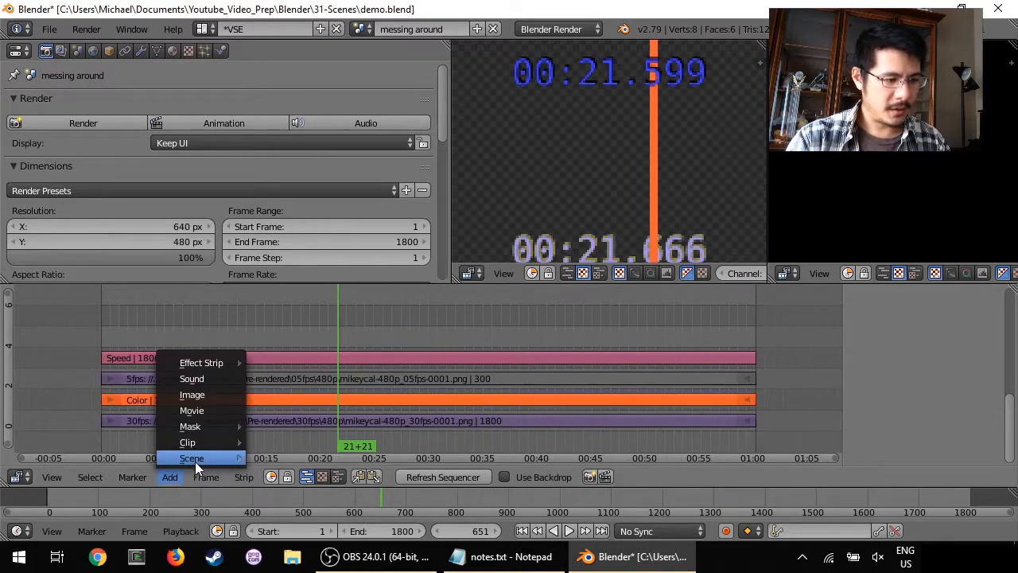
mouse_move(195, 460)
mouse_move(199, 363)
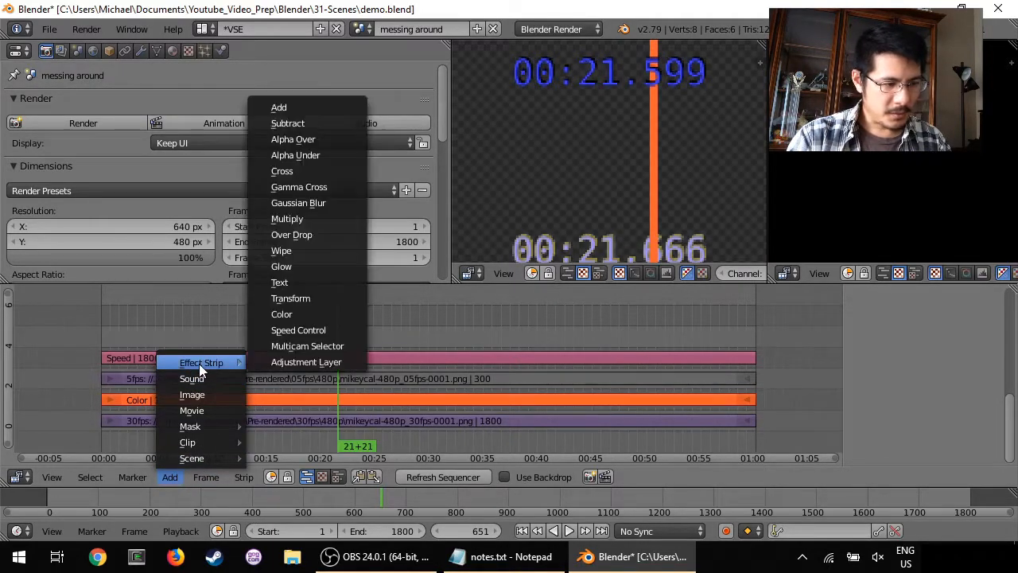
left_click(307, 362)
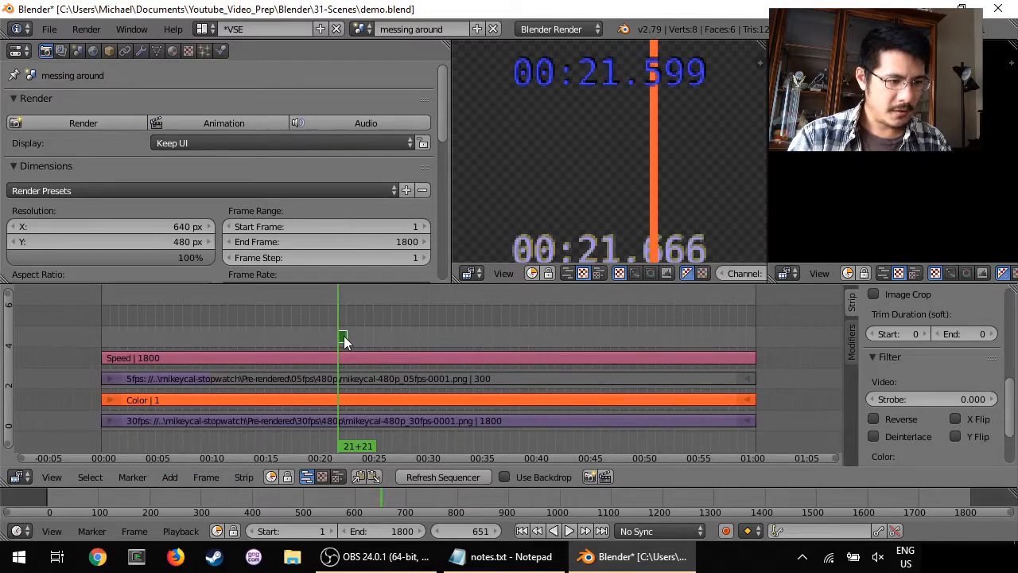
scroll(345, 337, "up", 3)
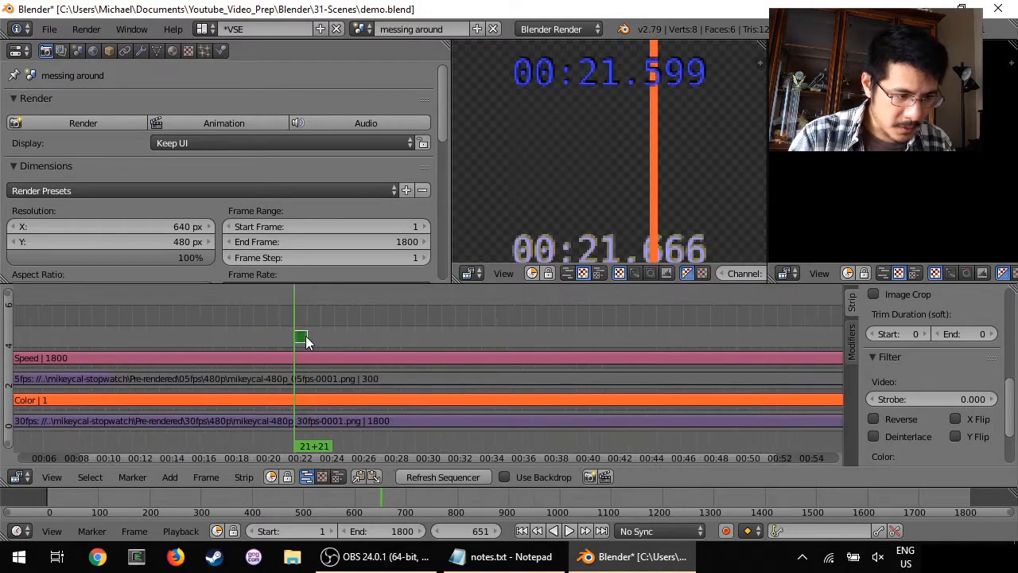
key("g")
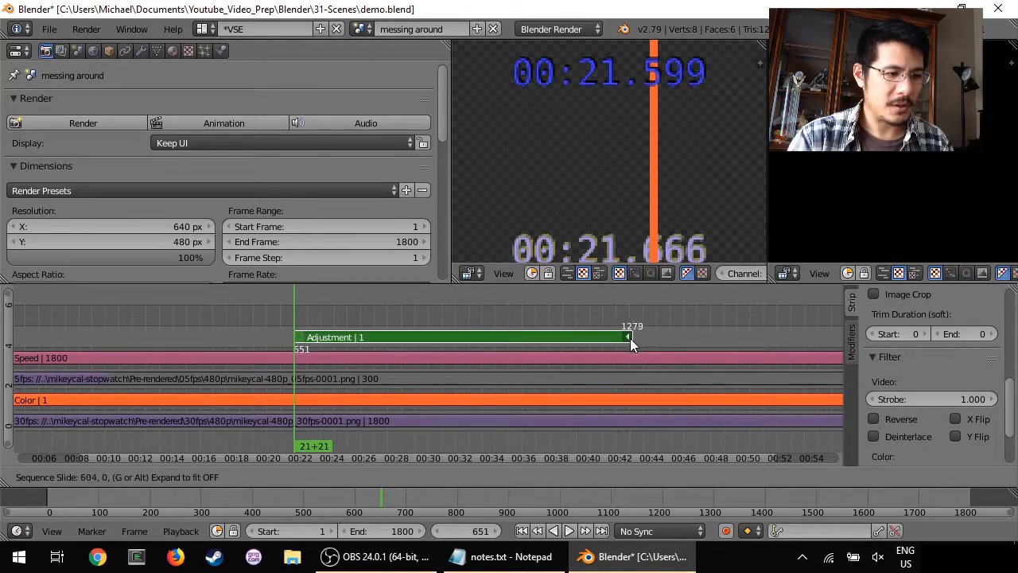
left_click(640, 338)
Set the adjustment layer's saturation to 0 and scrub across the strip to preview the effect.
left_click(439, 302)
right_click(448, 336)
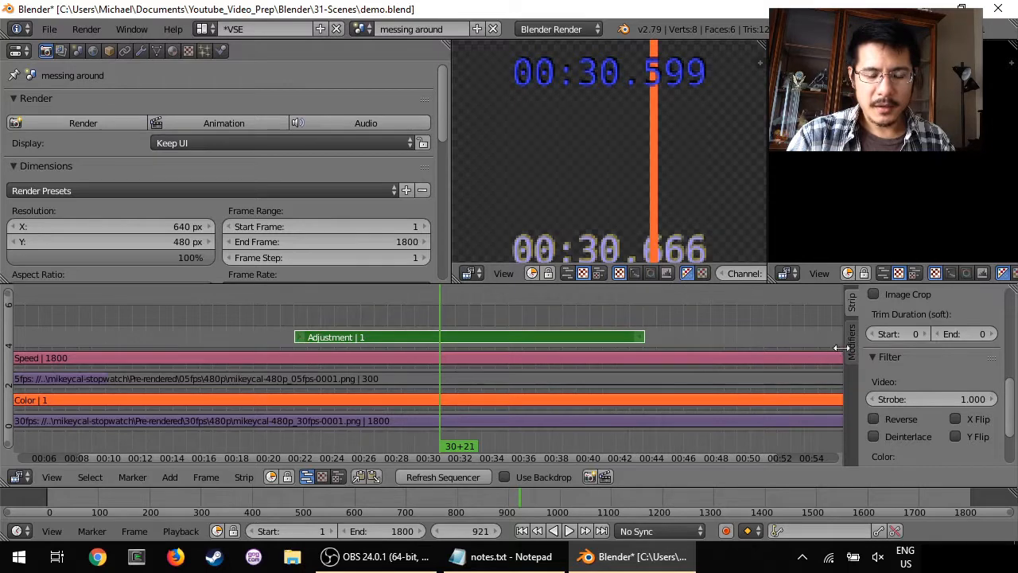
scroll(904, 385, "up", 2)
scroll(904, 385, "down", 5)
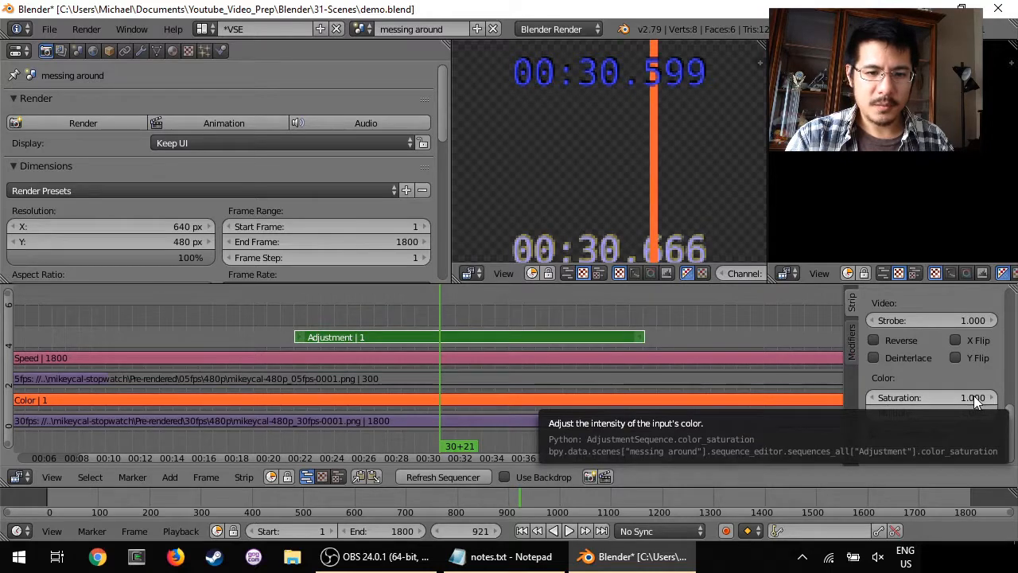
left_click_drag(969, 401, 914, 402)
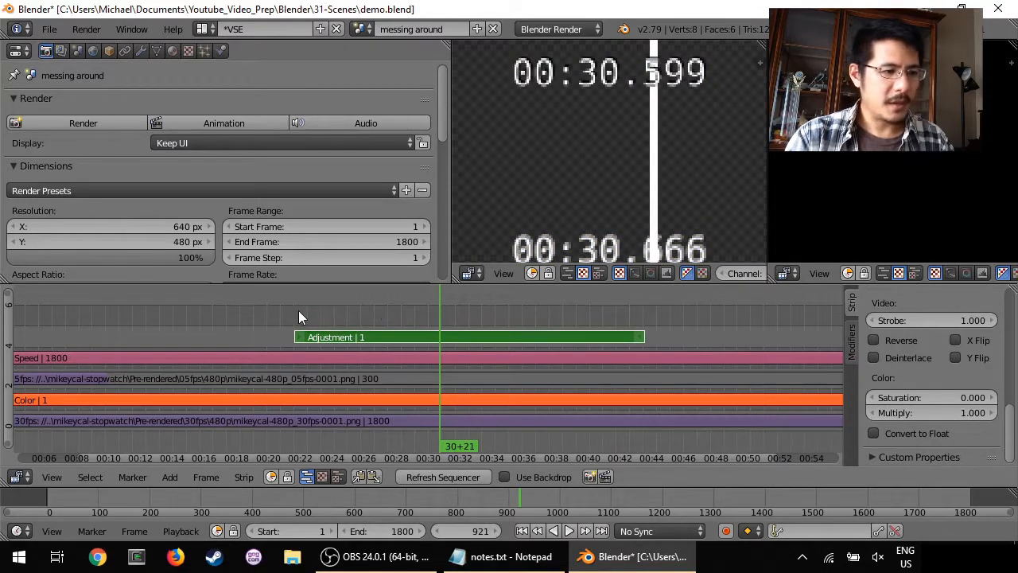
left_click_drag(148, 305, 747, 322)
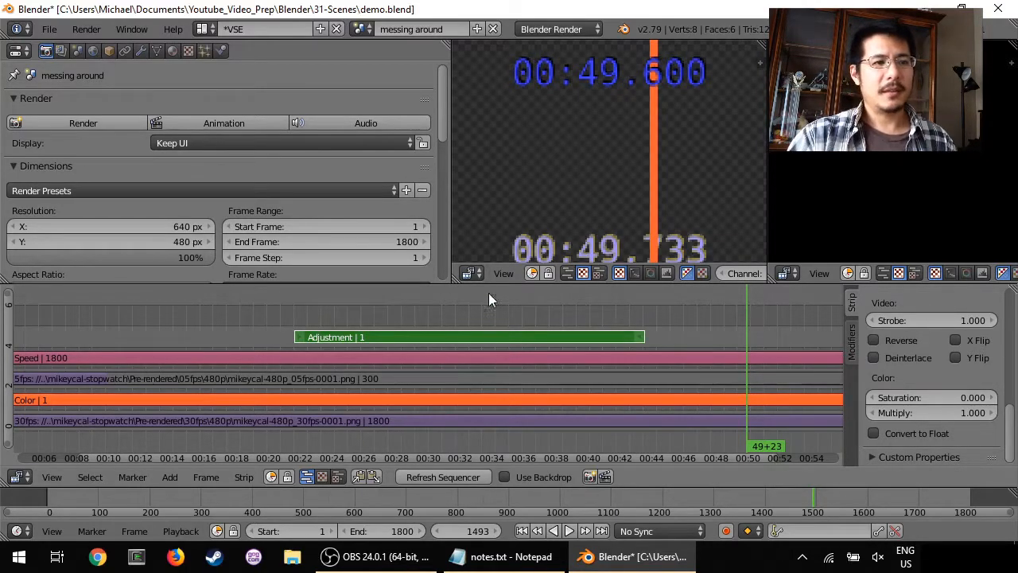
Delete the "messing around" scene and switch to the scene named "Scene".
left_click(493, 30)
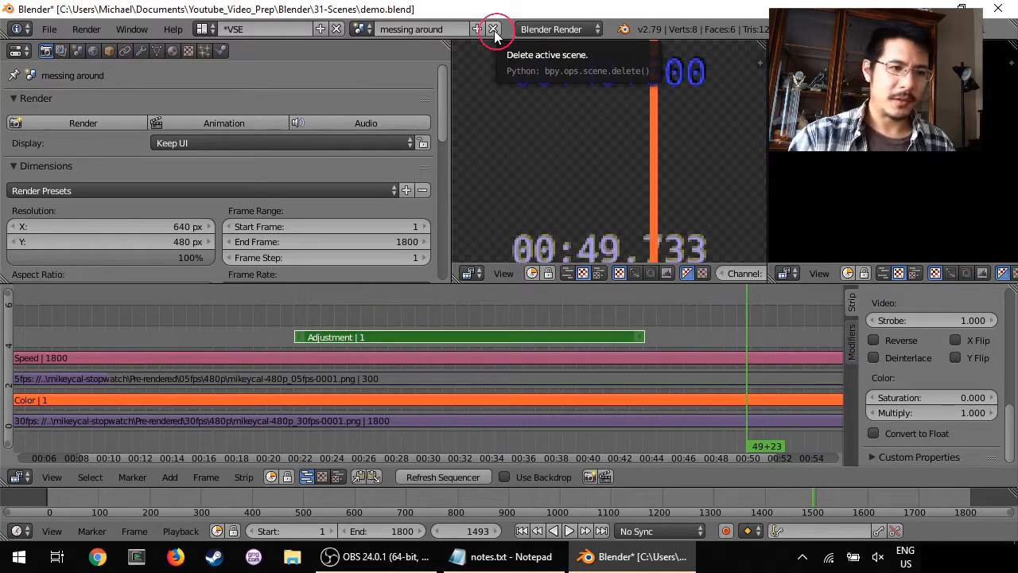
left_click(494, 30)
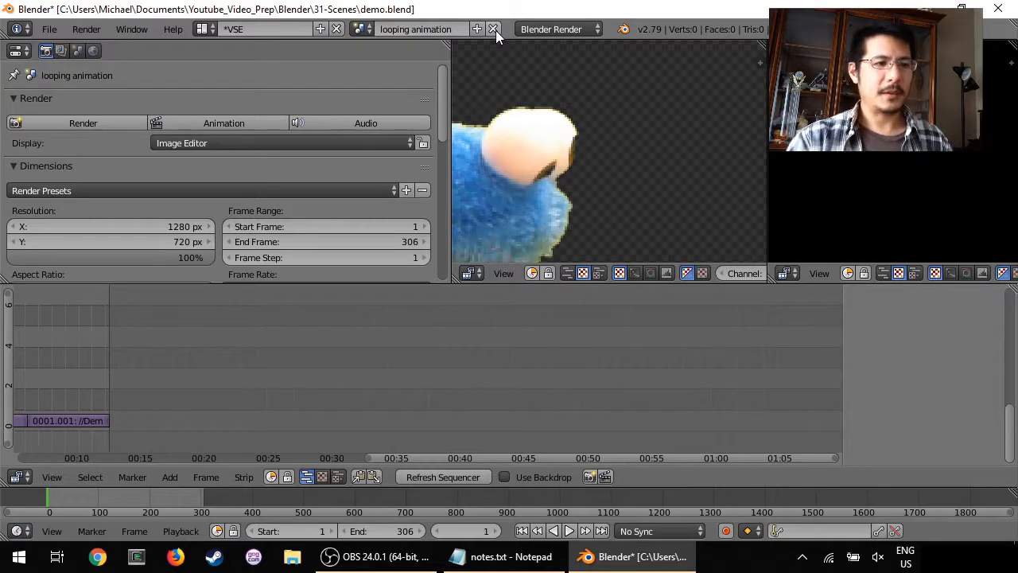
left_click(363, 28)
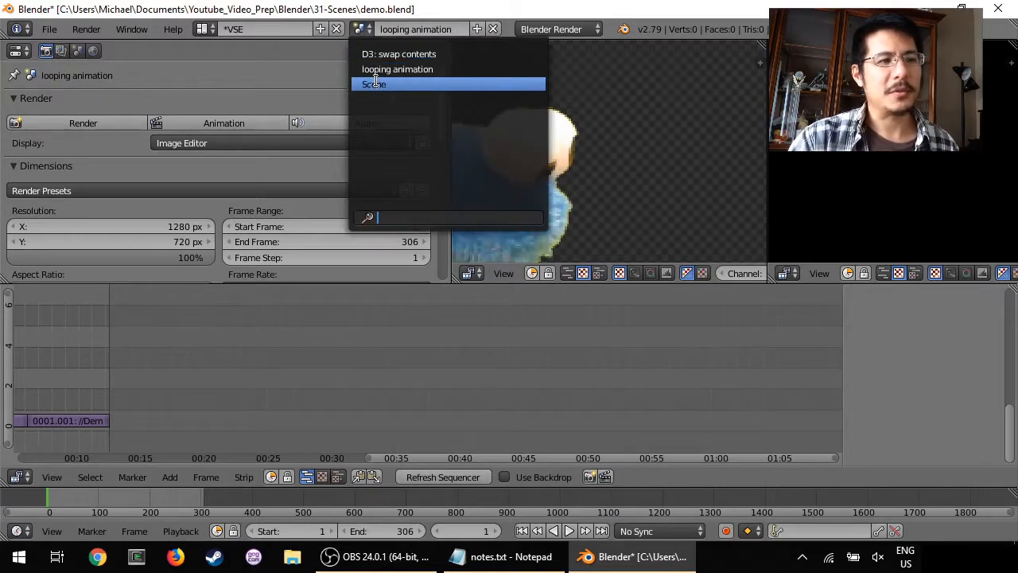
left_click(375, 85)
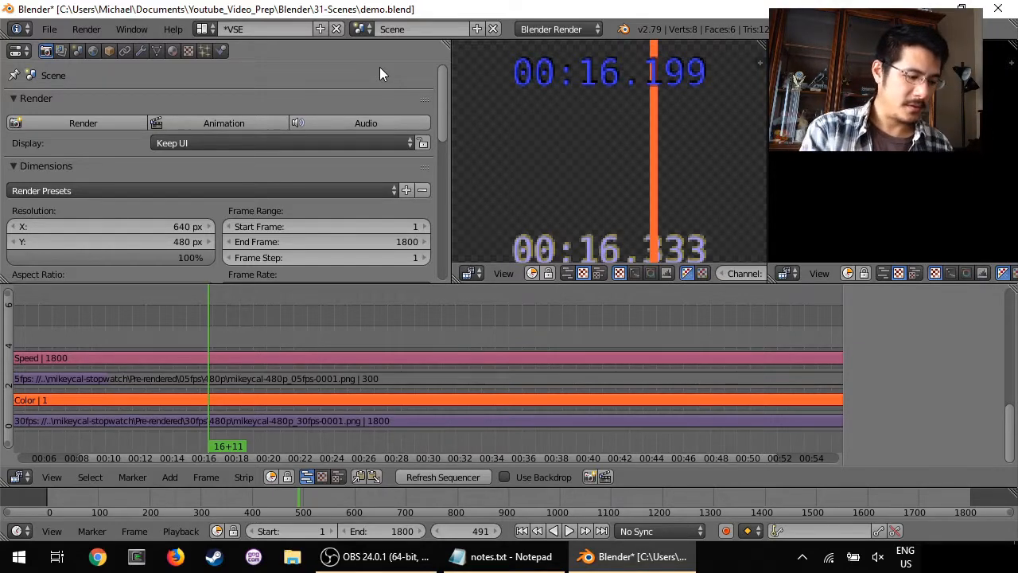
Undo the scene switch and the scene deletion, and check the list of available scenes.
key("ctrl+z")
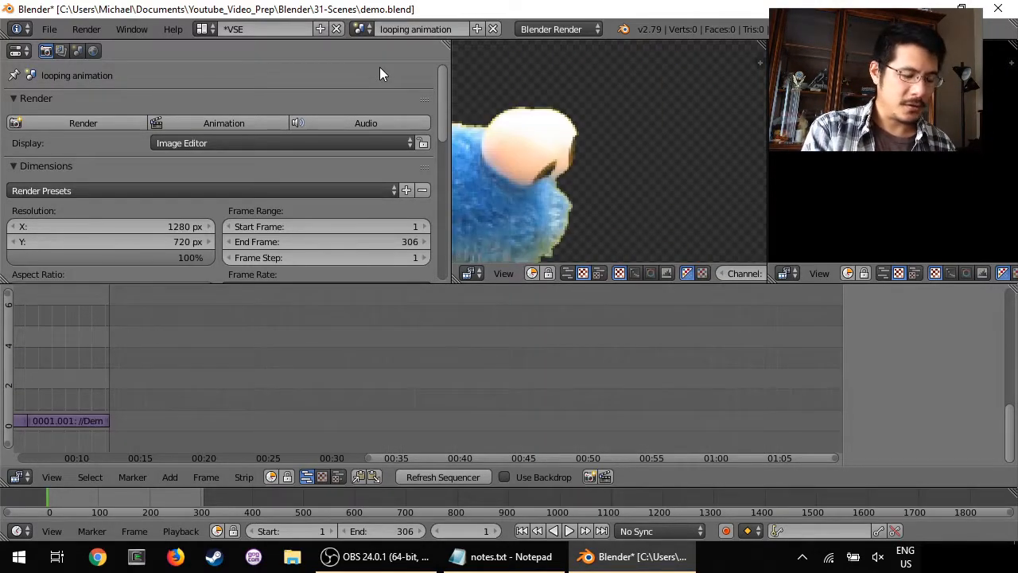
key("ctrl+z")
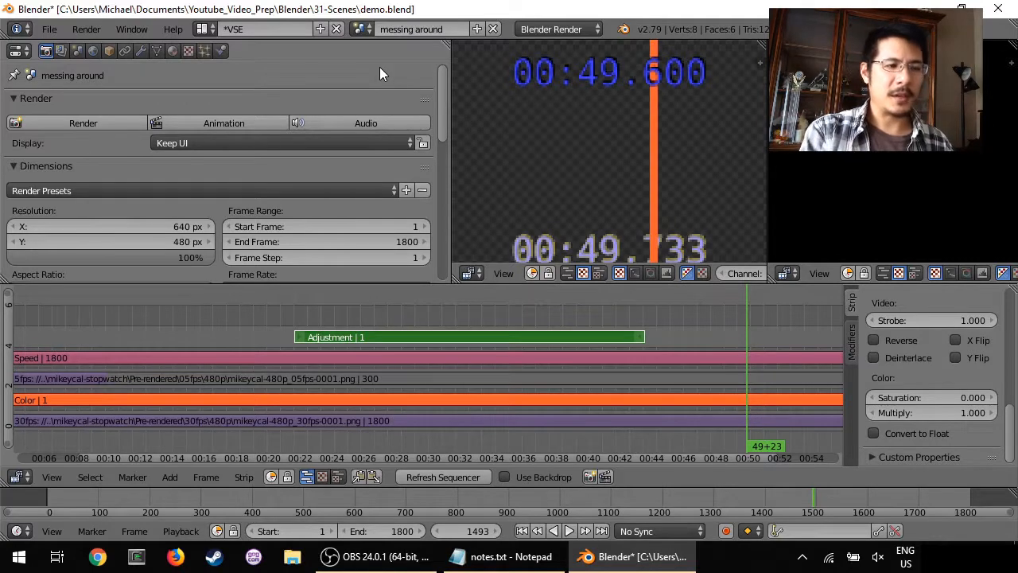
left_click(363, 29)
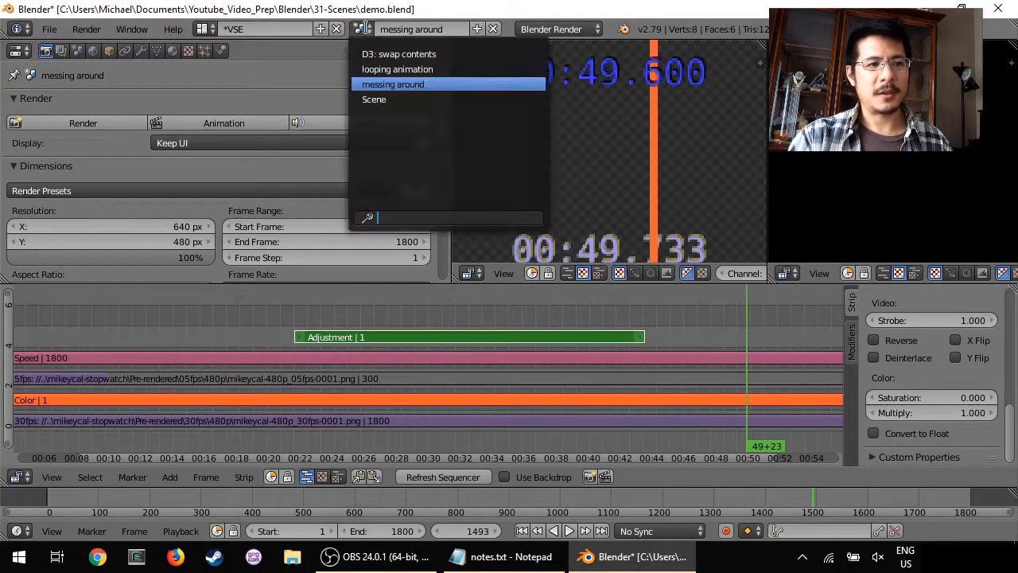
left_click(361, 29)
left_click(359, 29)
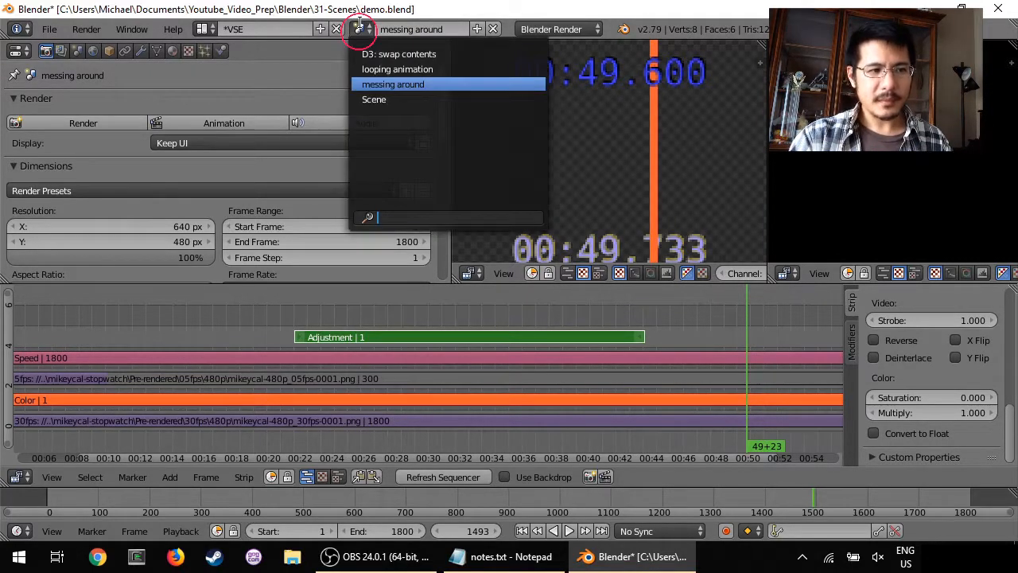
key("Up")
key("Up")
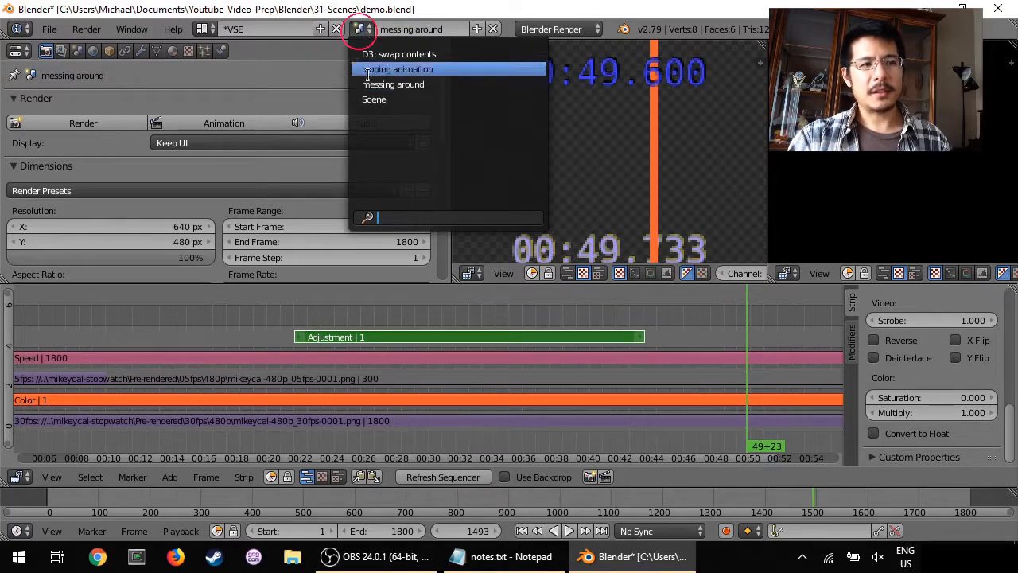
left_click(360, 28)
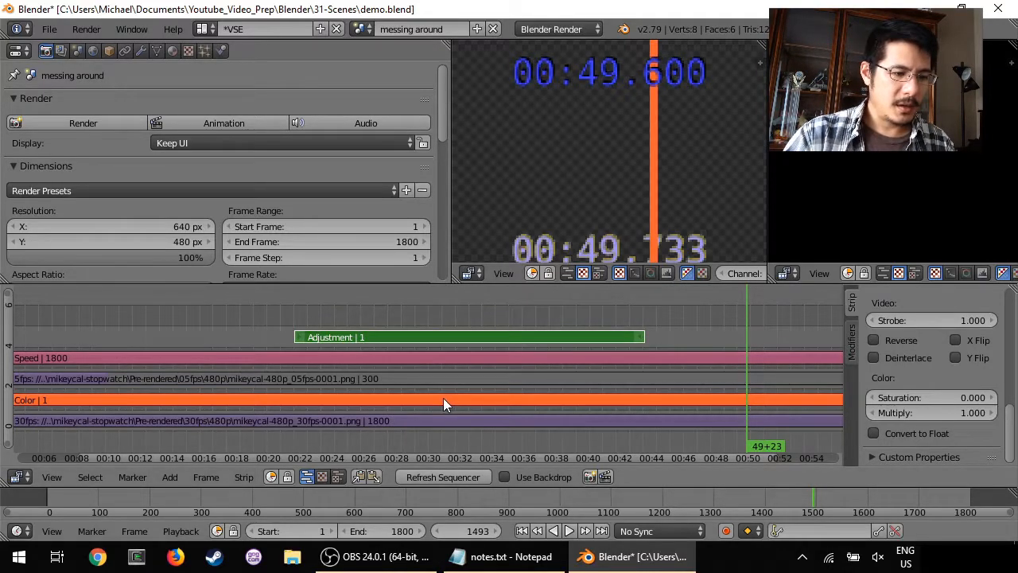
Fit all strips into the sequencer, preview the frames just before the adjustment layer and return to frame 1.
left_click(525, 530)
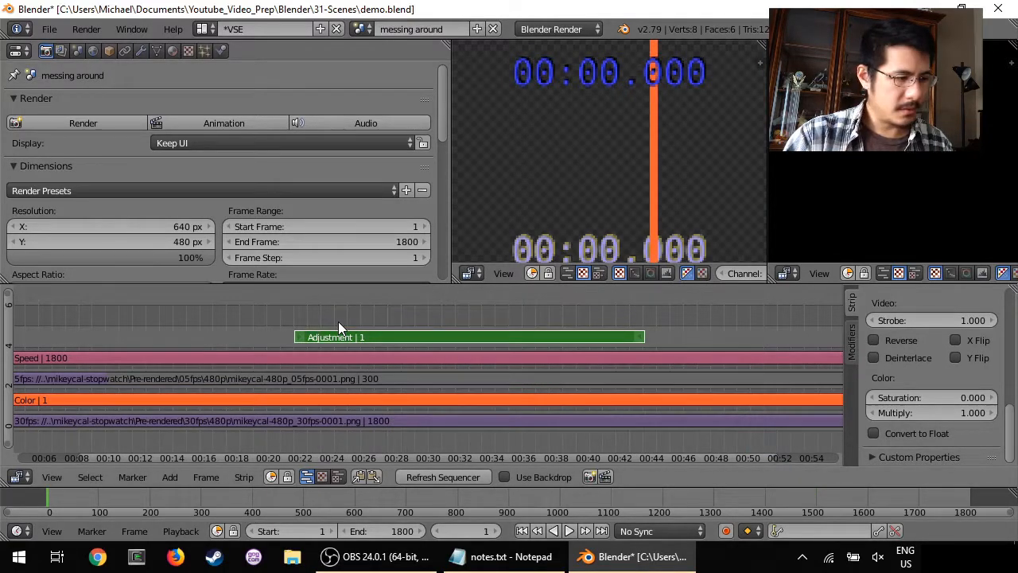
key("Home")
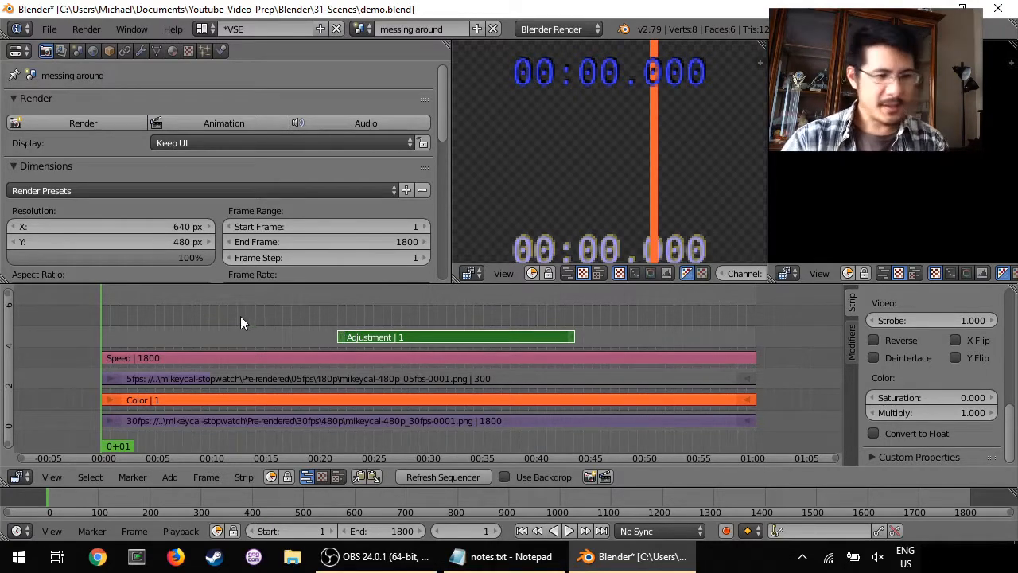
left_click_drag(395, 310, 314, 293)
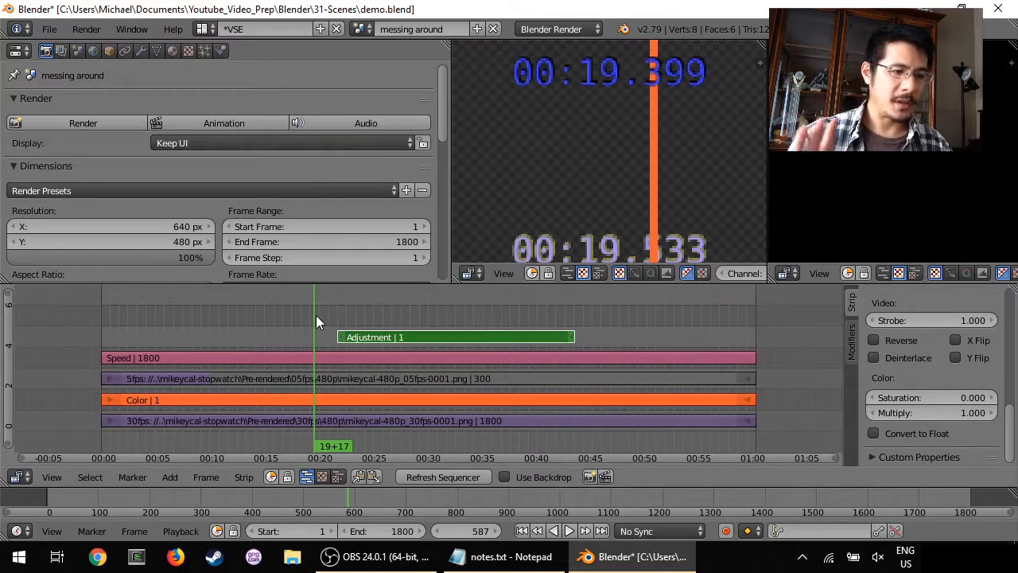
left_click(300, 320)
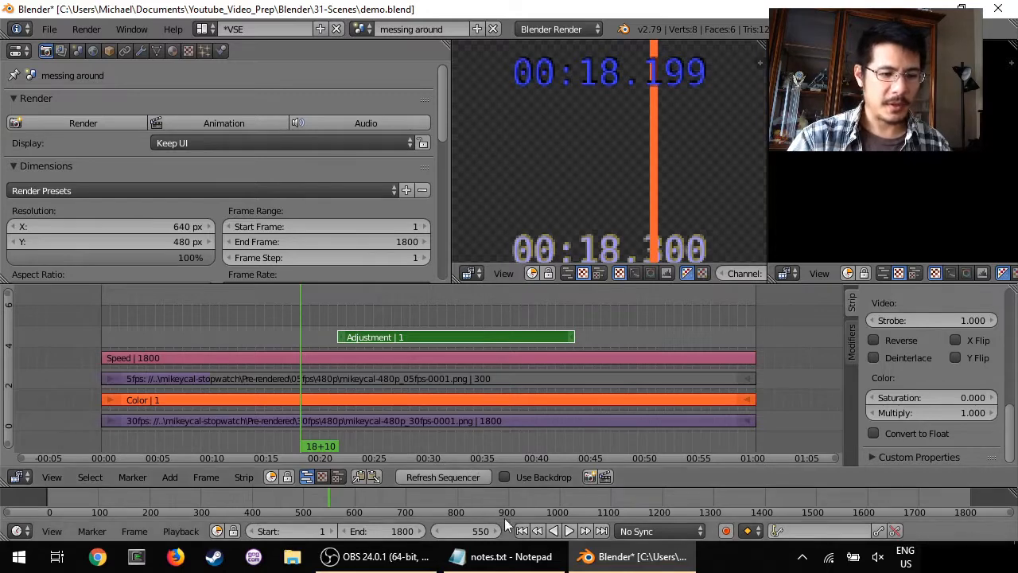
key("shift+Left")
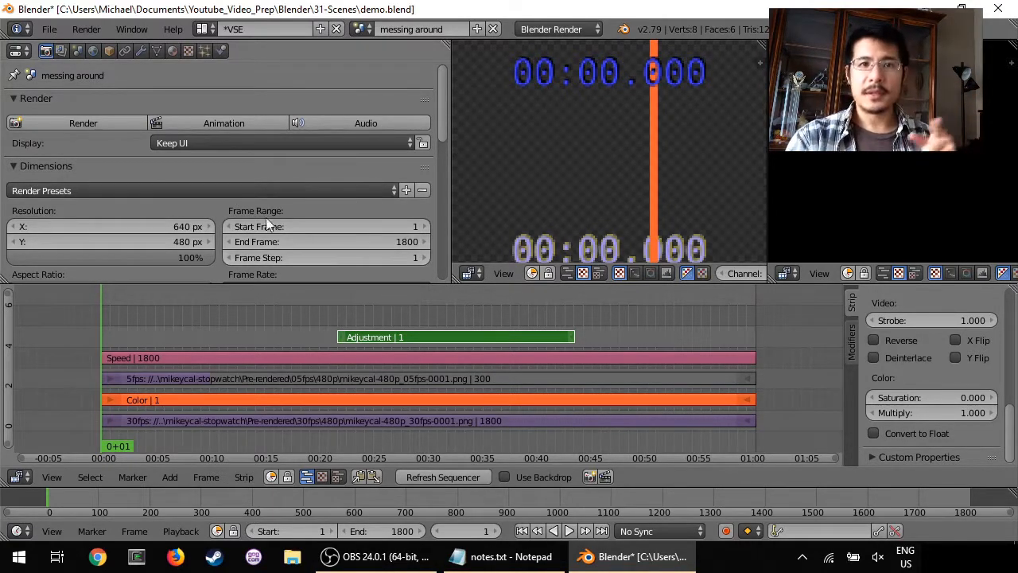
Create a new scene from the current one with Copy Settings and name it "cut example".
left_click(475, 30)
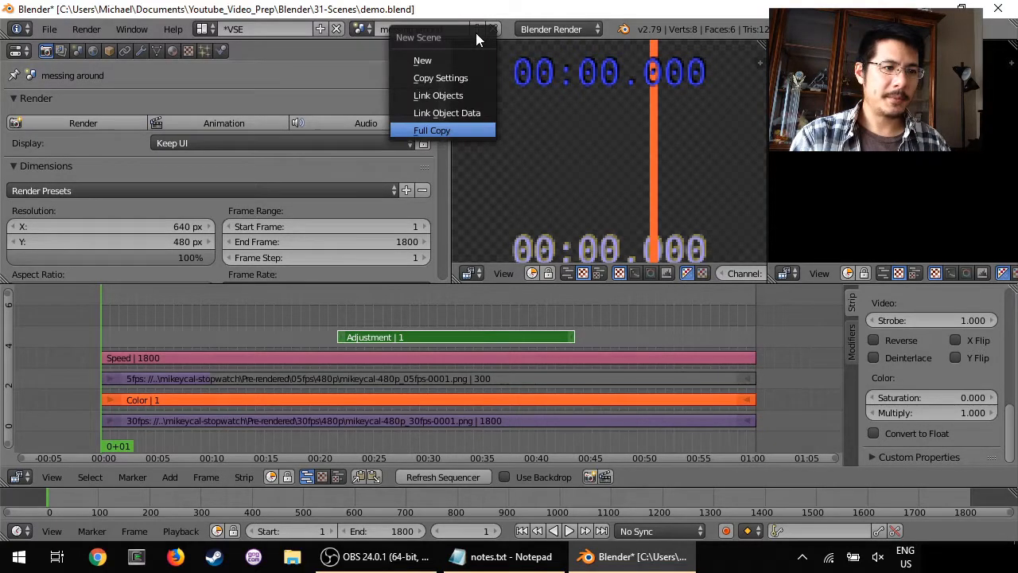
left_click(438, 77)
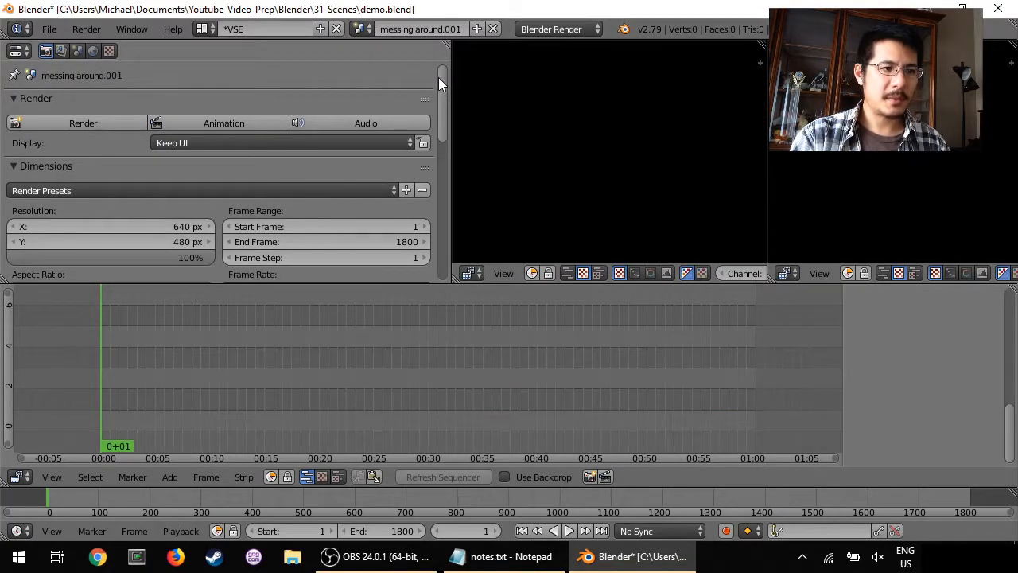
left_click(439, 30)
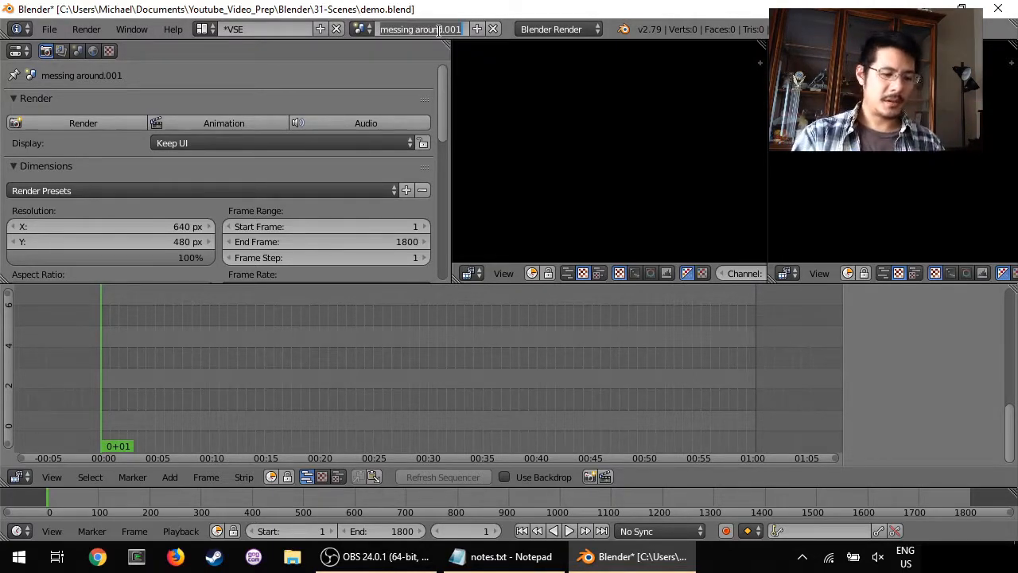
type("cut e")
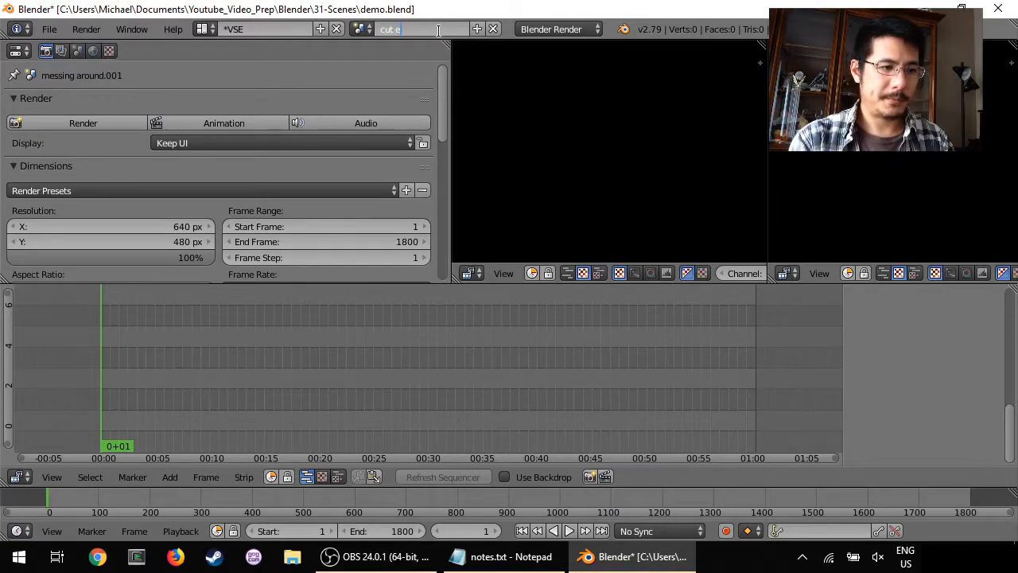
type("xample")
key("Return")
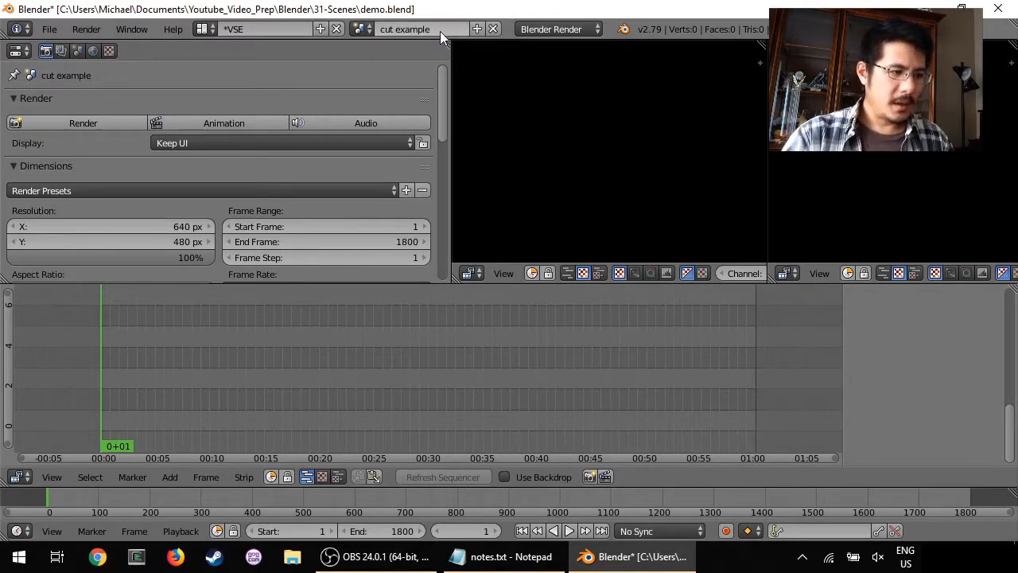
Add the "messing around" scene as a strip in channel 1 at frame 1 and enable Use Sequence for it.
middle_click_drag(311, 363, 315, 364)
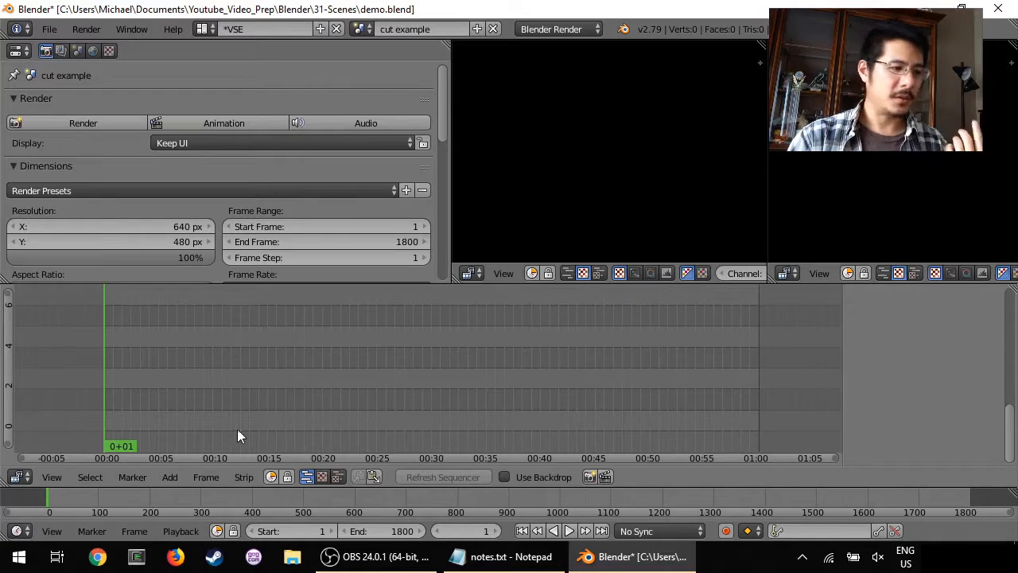
left_click(172, 477)
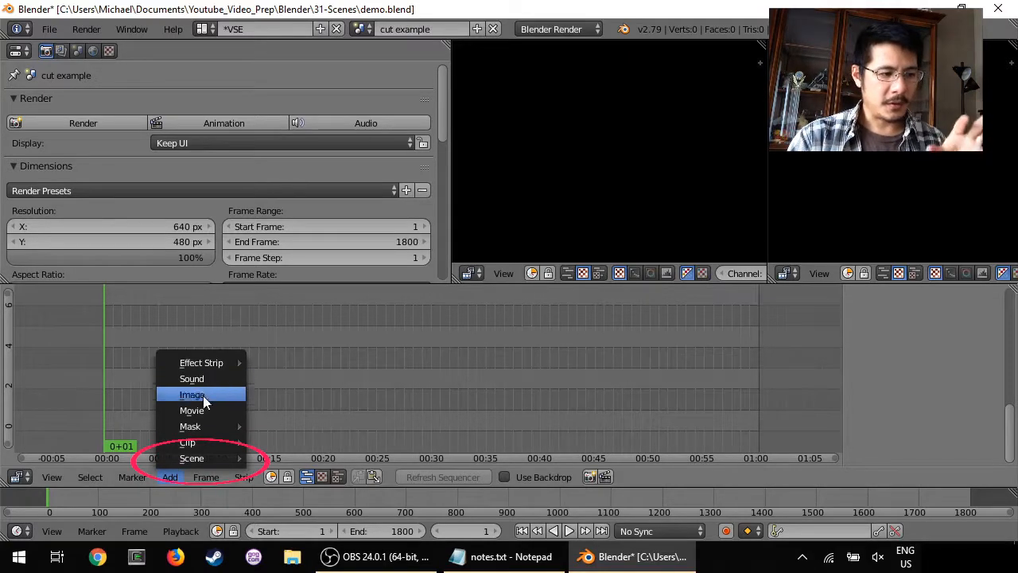
mouse_move(210, 458)
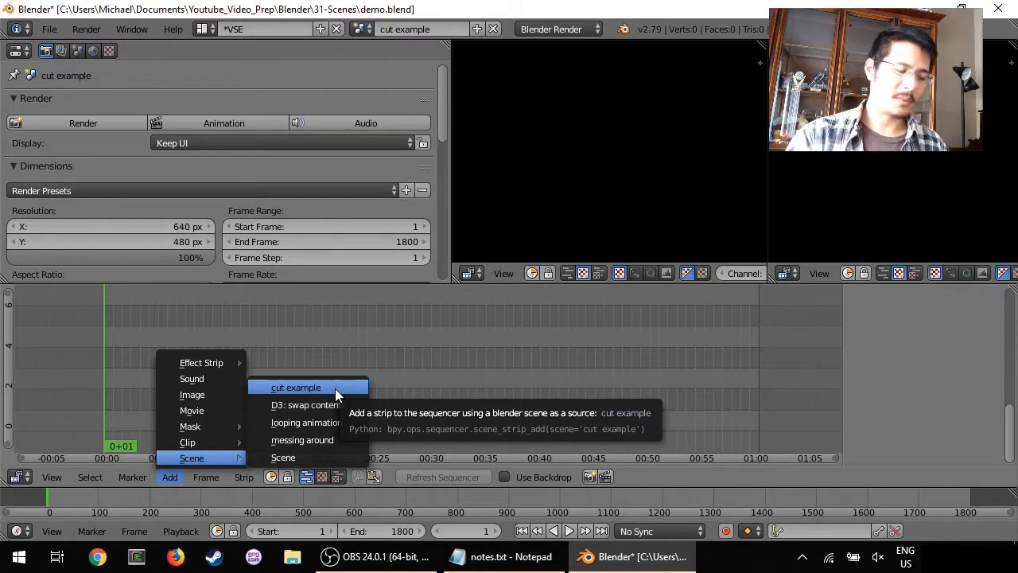
left_click(315, 442)
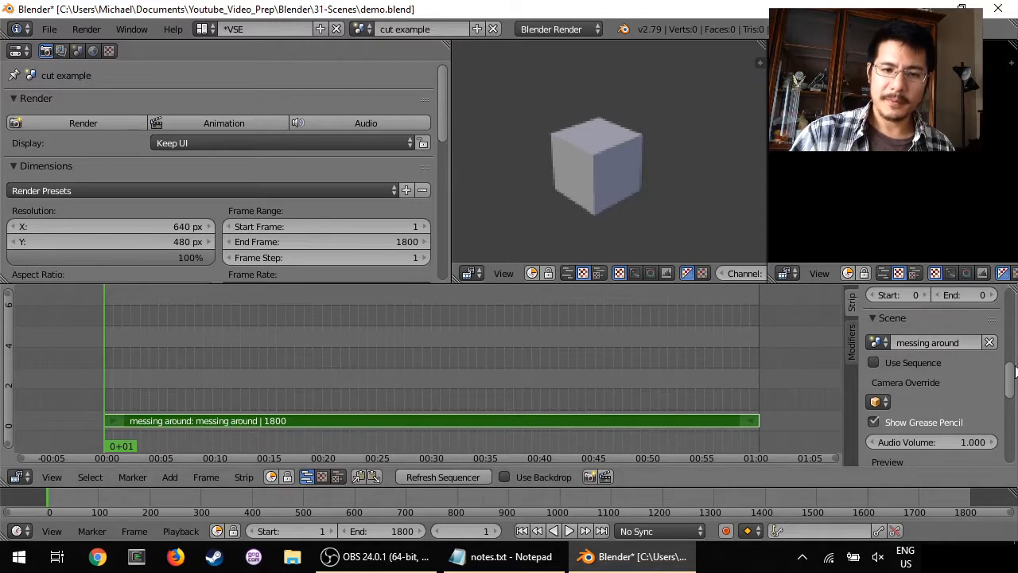
scroll(986, 342, "up", 10)
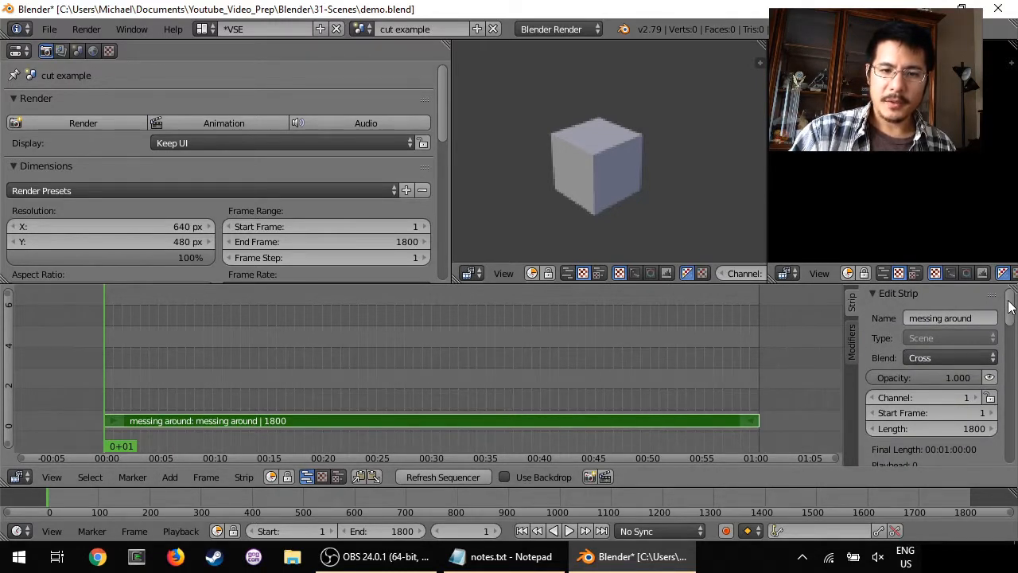
left_click_drag(1010, 302, 1006, 375)
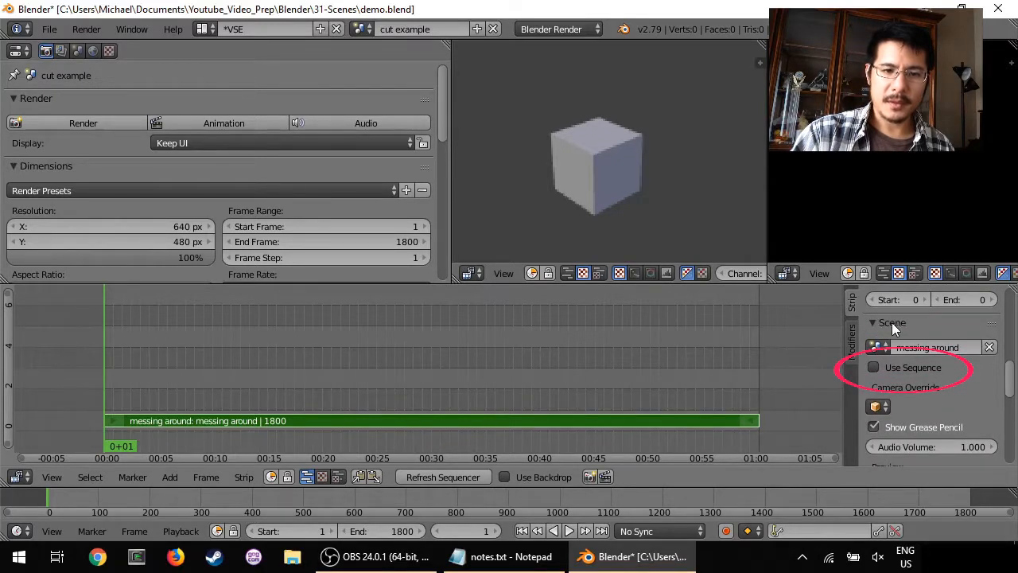
left_click(874, 367)
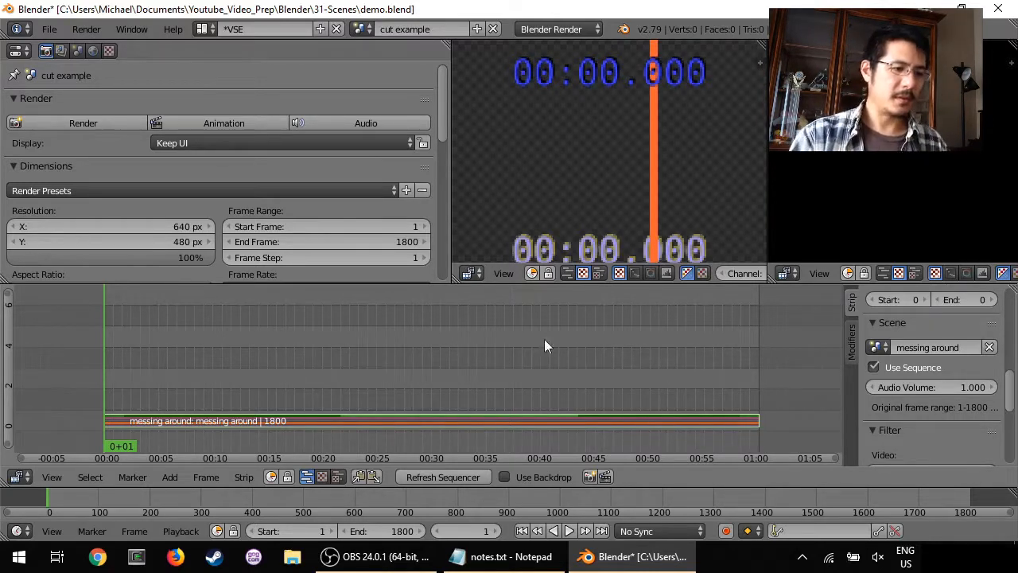
Soft-cut the scene strip at about frame 384, and its remaining part at about frame 856.
left_click_drag(320, 355, 243, 347)
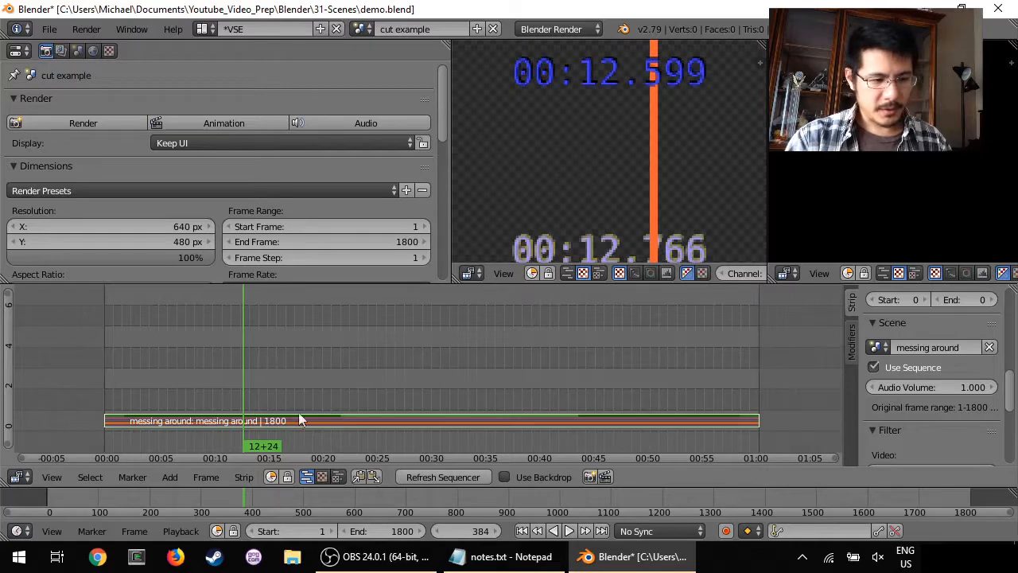
left_click(243, 476)
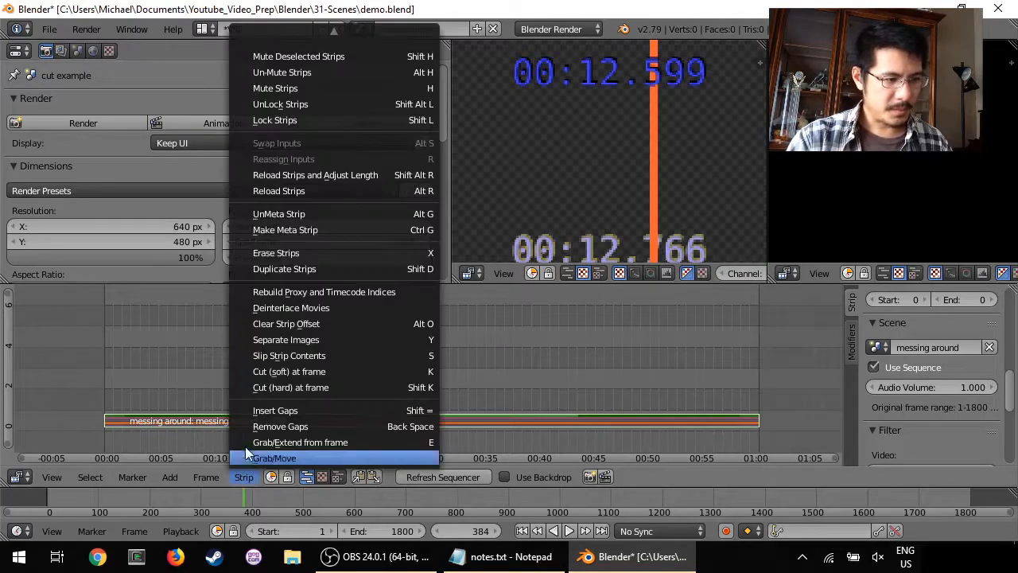
left_click(305, 373)
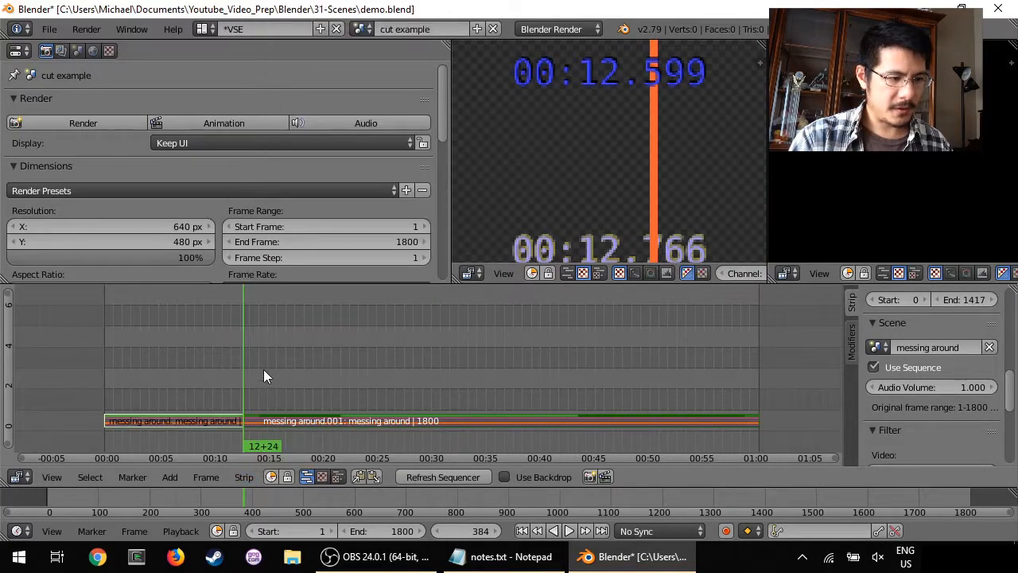
left_click_drag(265, 372, 415, 373)
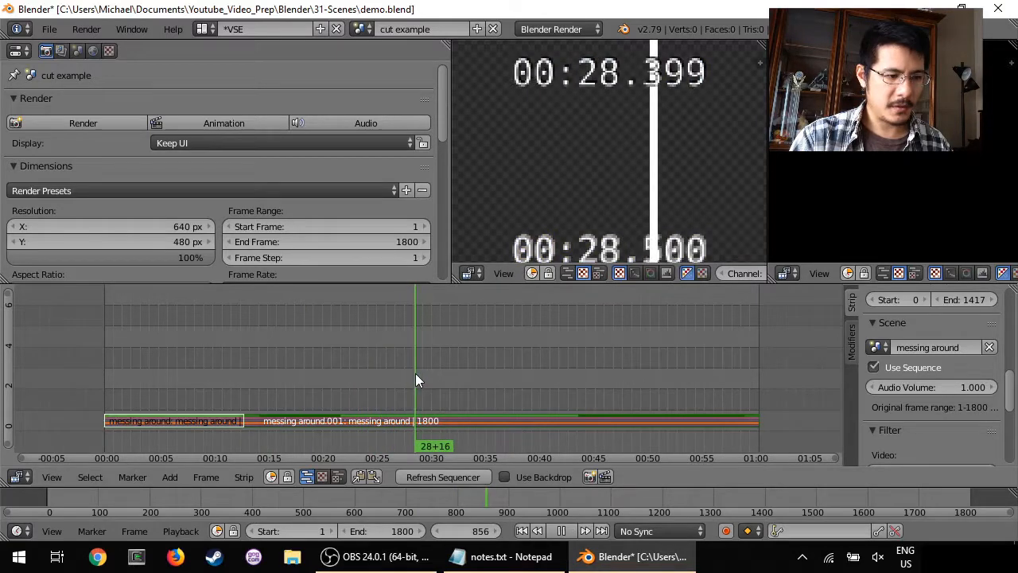
right_click(369, 418)
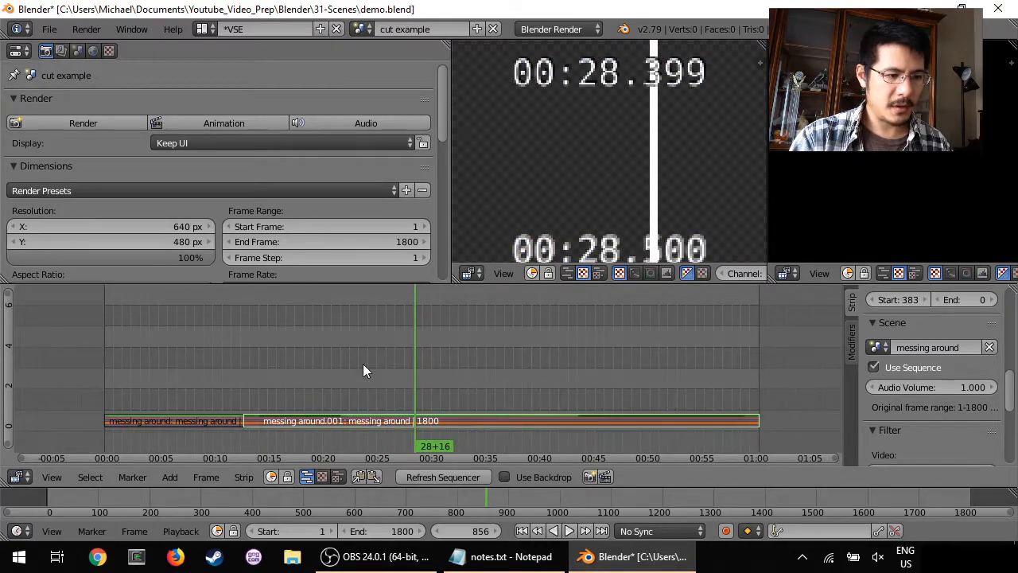
left_click(250, 476)
left_click(282, 372)
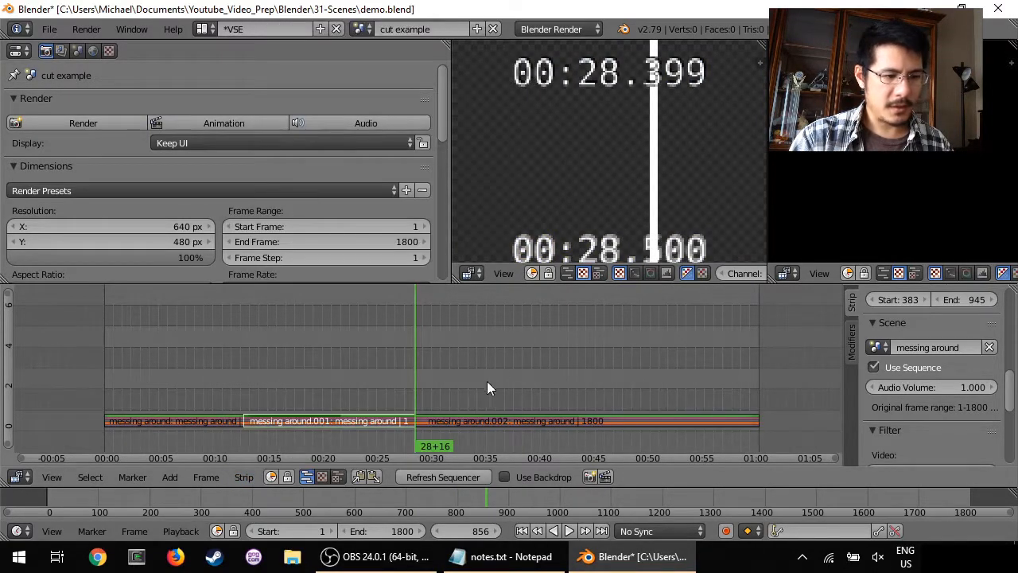
Soft-cut the last section of the scene strip at about frame 1379 and again at about frame 1576.
left_click_drag(487, 389, 606, 357)
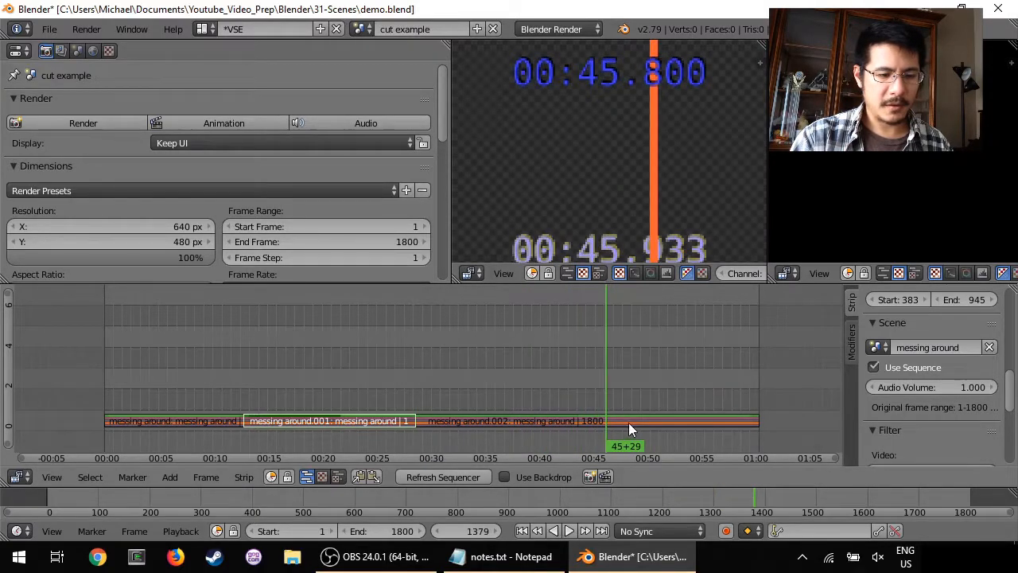
left_click(628, 422)
left_click(244, 477)
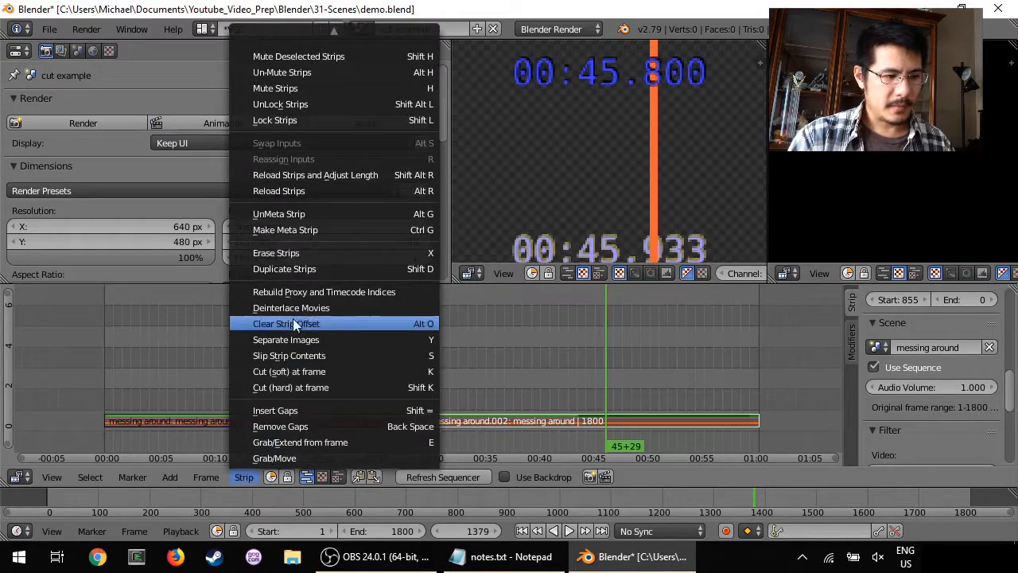
left_click(318, 372)
left_click(677, 402)
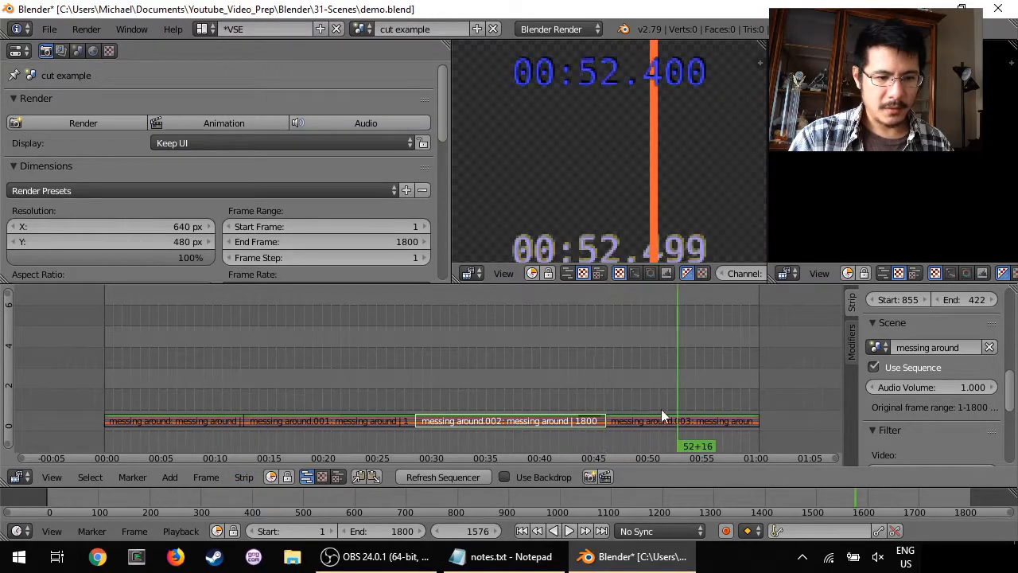
right_click(613, 422)
left_click(245, 477)
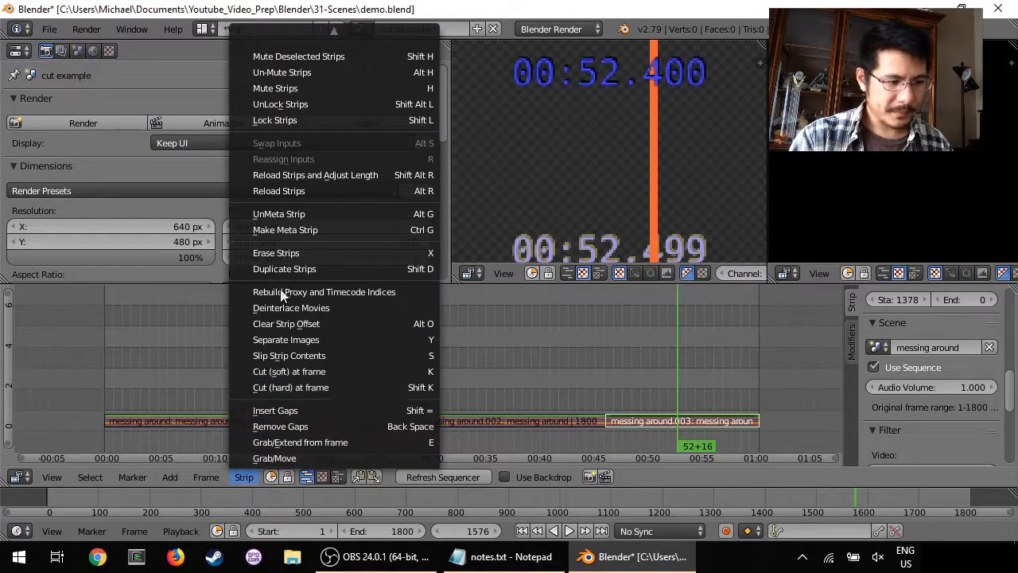
left_click(289, 371)
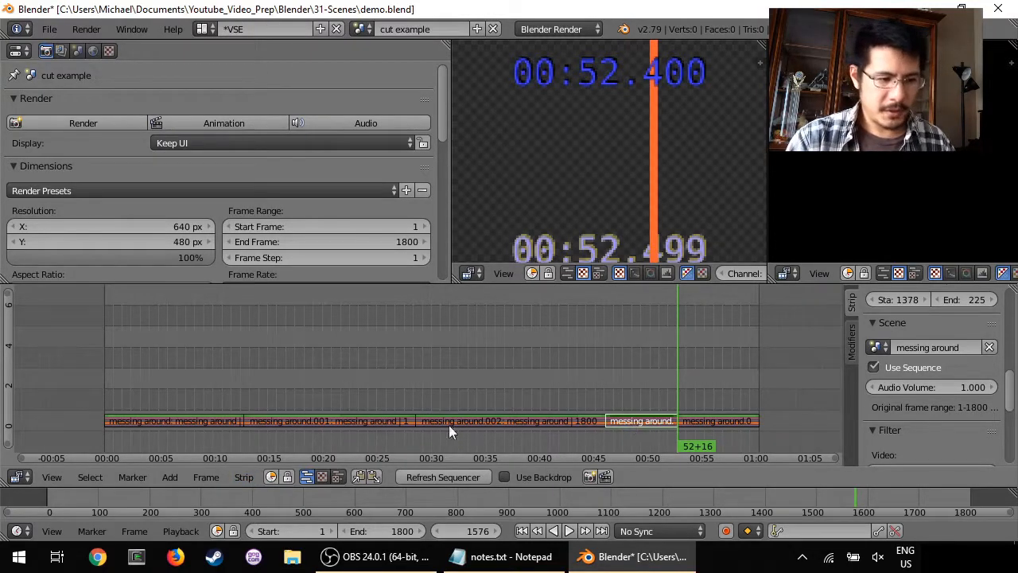
Erase the second and fourth pieces of the cut scene strip together.
right_click(399, 420)
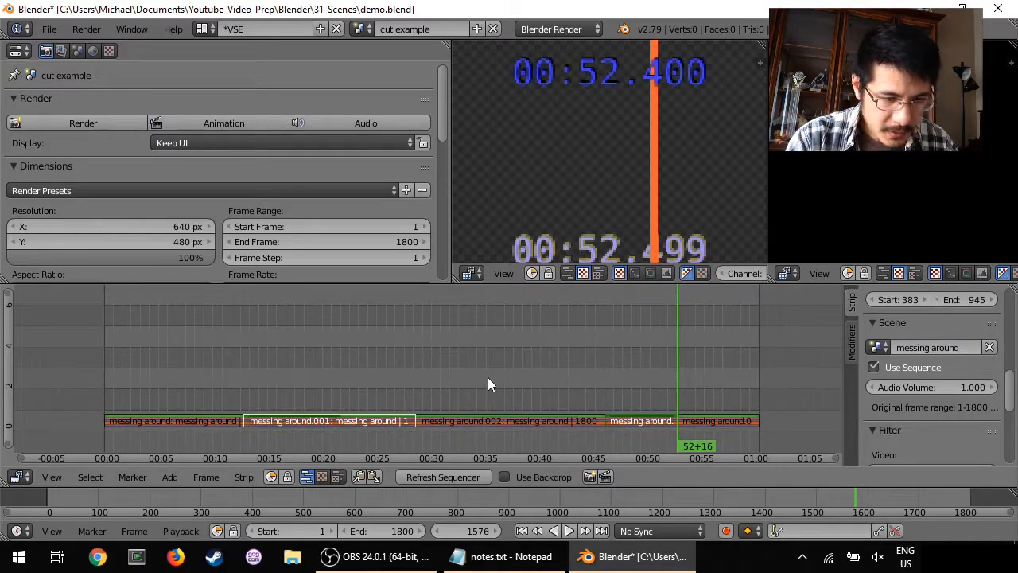
left_click(243, 477)
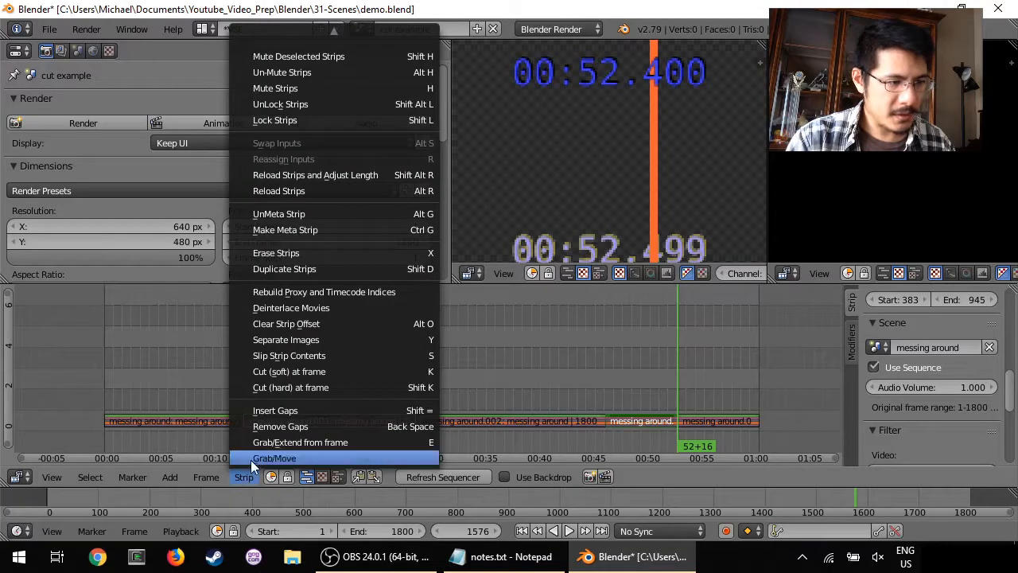
left_click(322, 255)
left_click(316, 258)
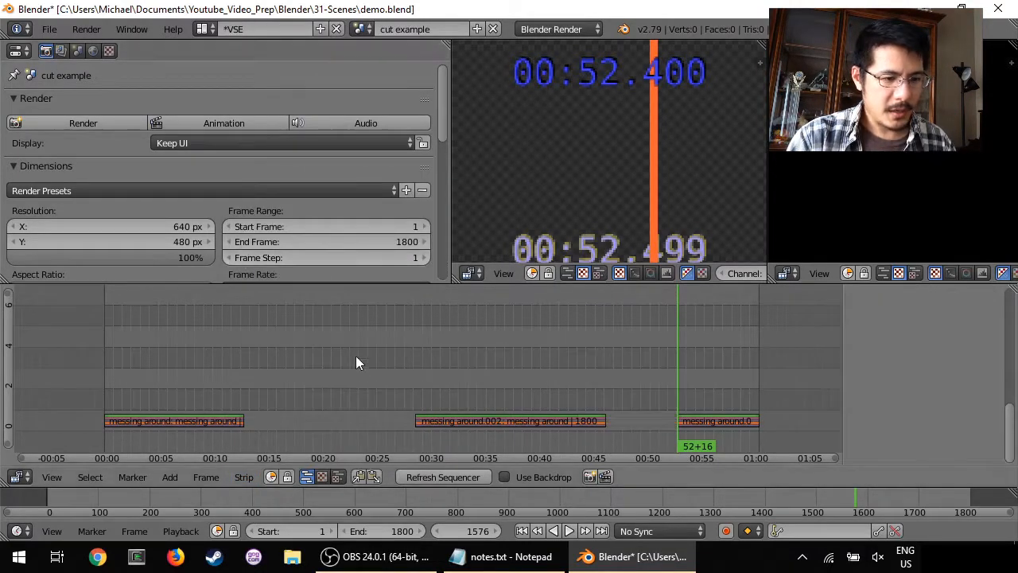
Remove both gaps between the three remaining pieces so that they follow one another directly.
left_click(358, 368)
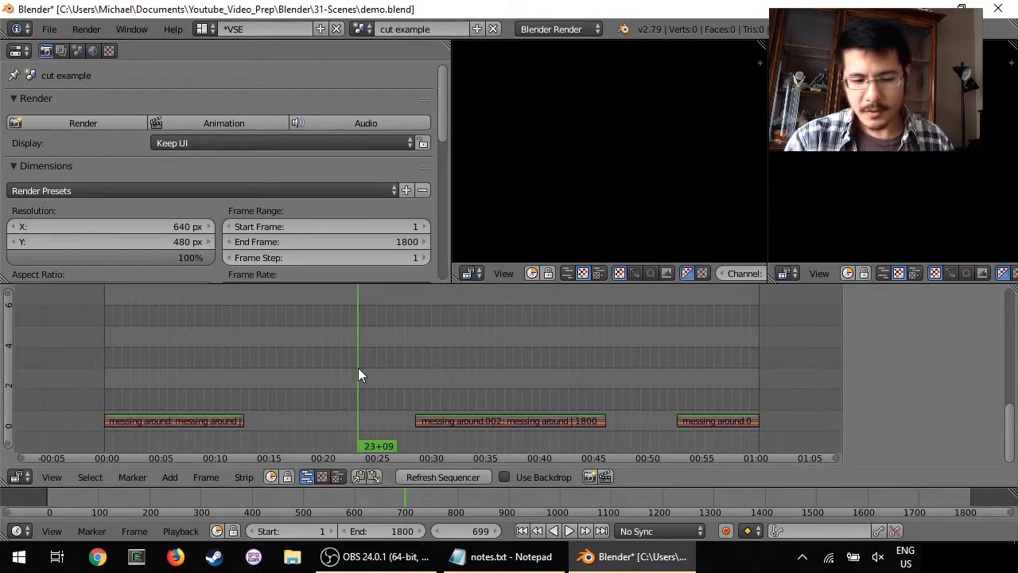
left_click(344, 367)
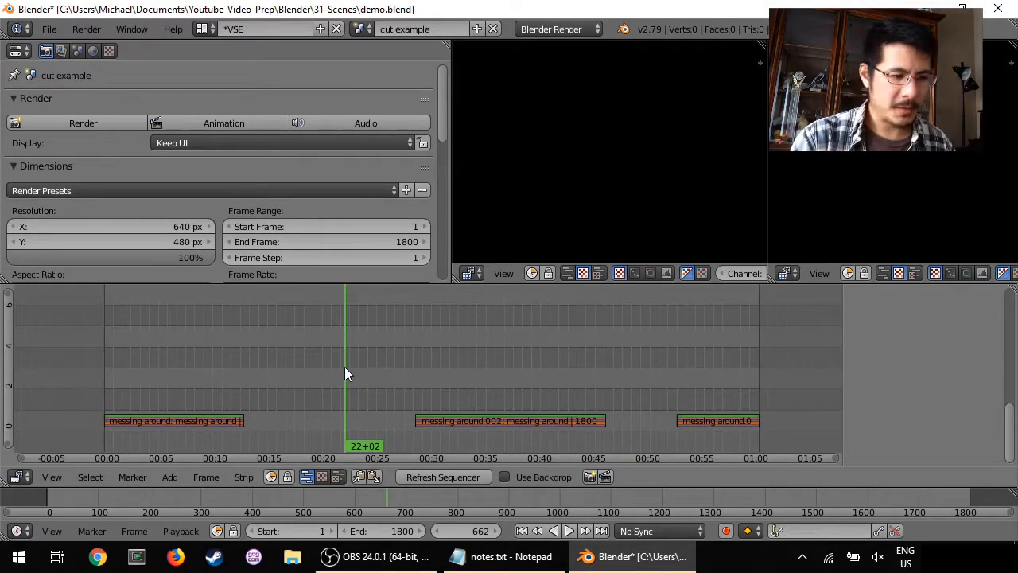
key("BackSpace")
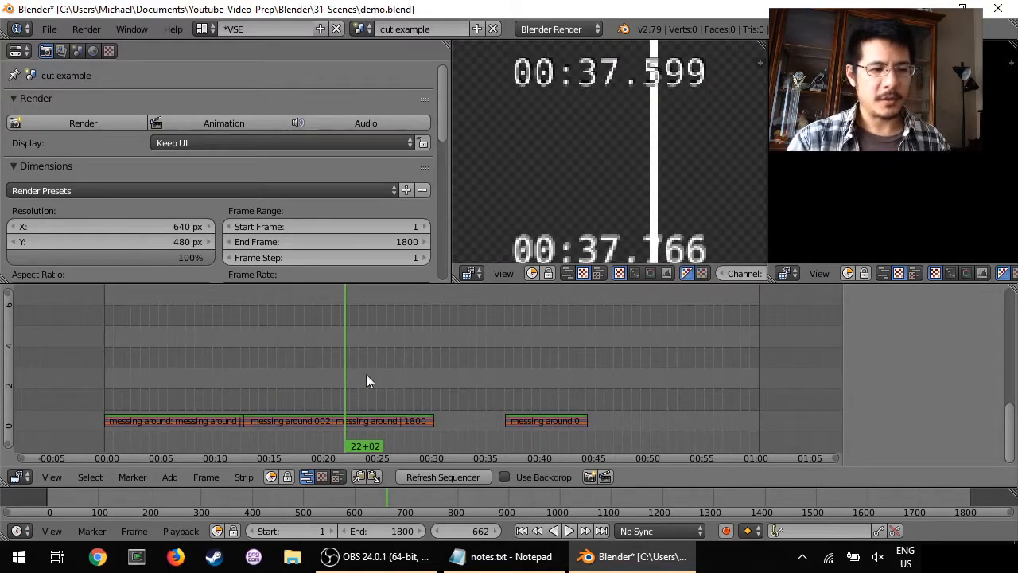
left_click(450, 377)
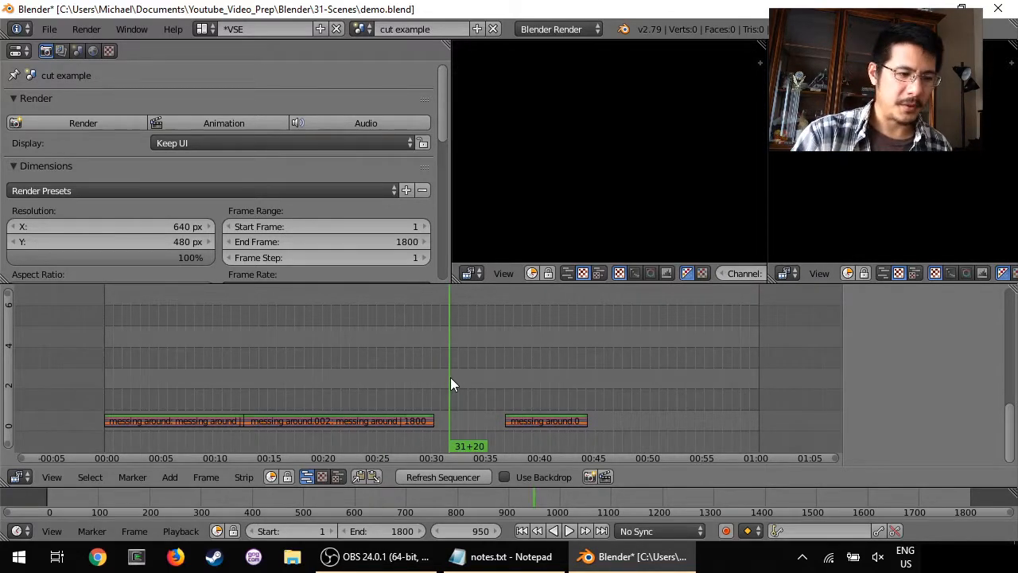
key("BackSpace")
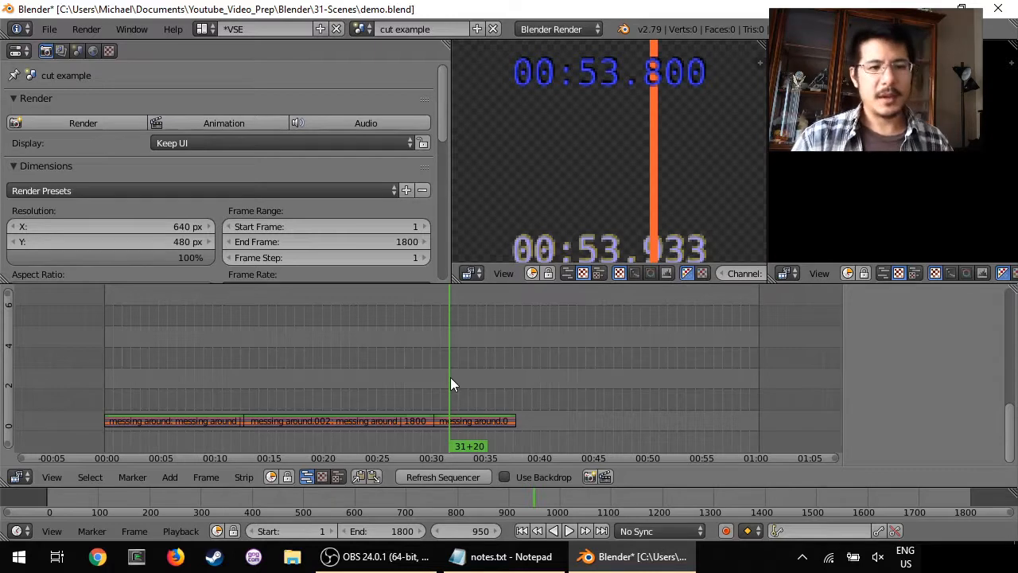
Scrub back before the last cut and play the edited sequence across it.
left_click_drag(450, 381, 398, 373)
key("alt+a")
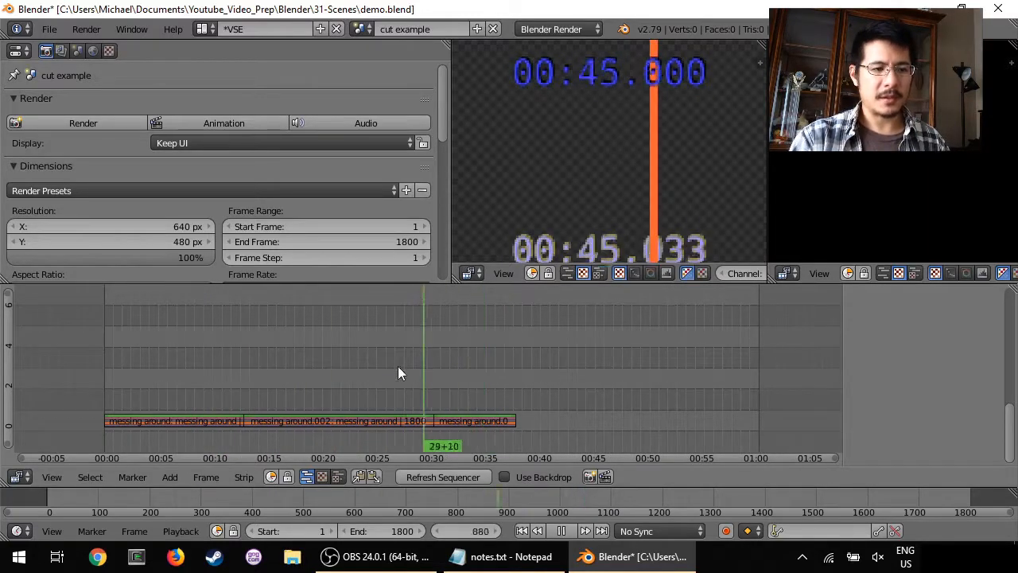
key("Escape")
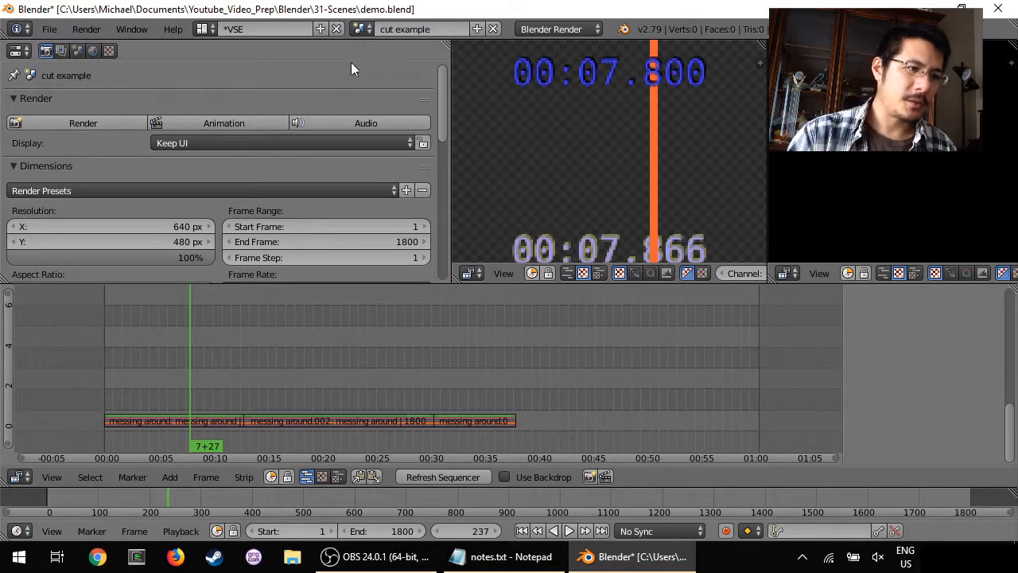
Switch to the scene named "Scene" and view its render dimensions and frame rate settings.
left_click(362, 28)
left_click(382, 115)
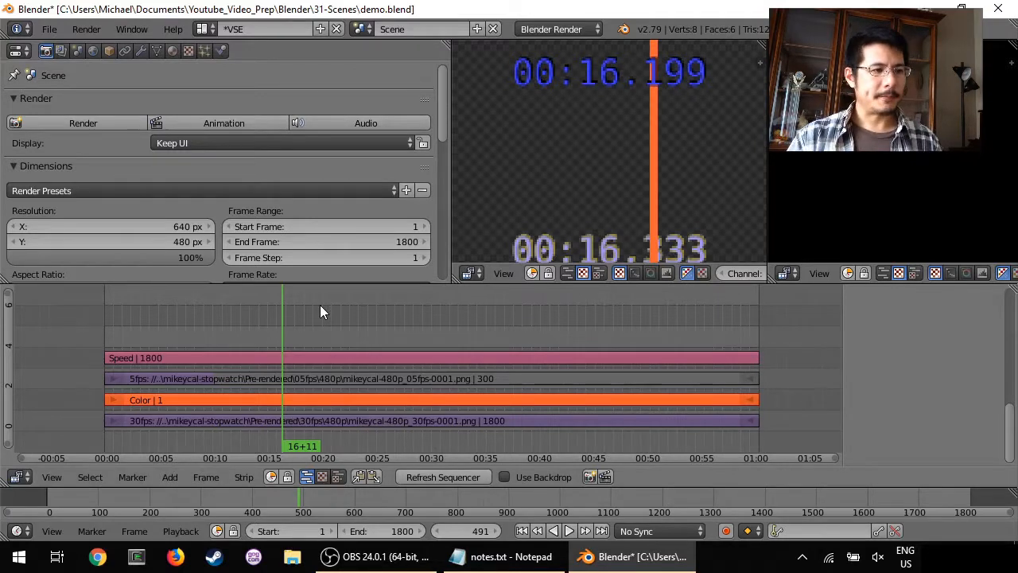
scroll(325, 187, "down", 1)
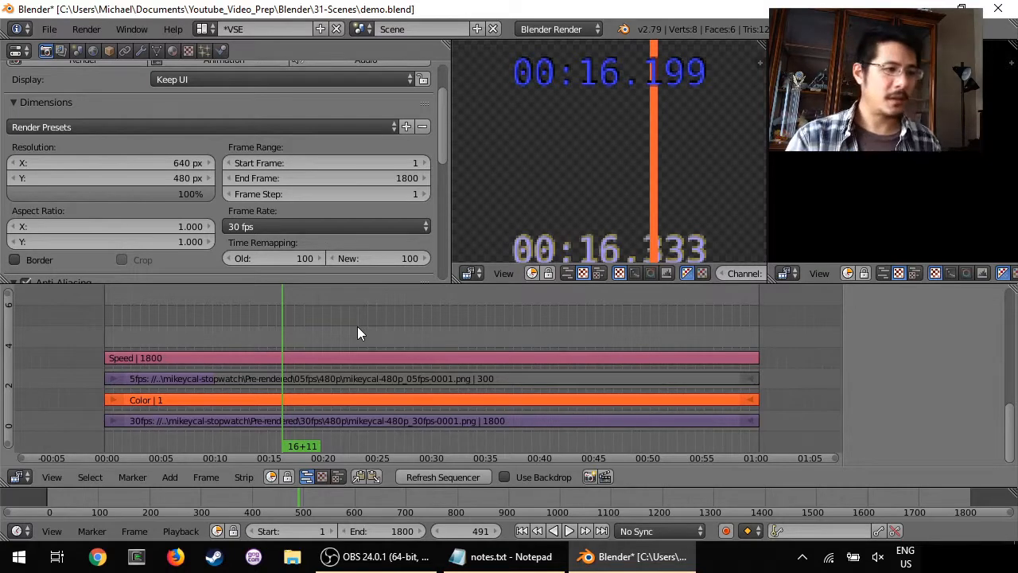
Review the output path and file format among the scene's render settings.
scroll(210, 119, "down", 10)
scroll(208, 138, "down", 1)
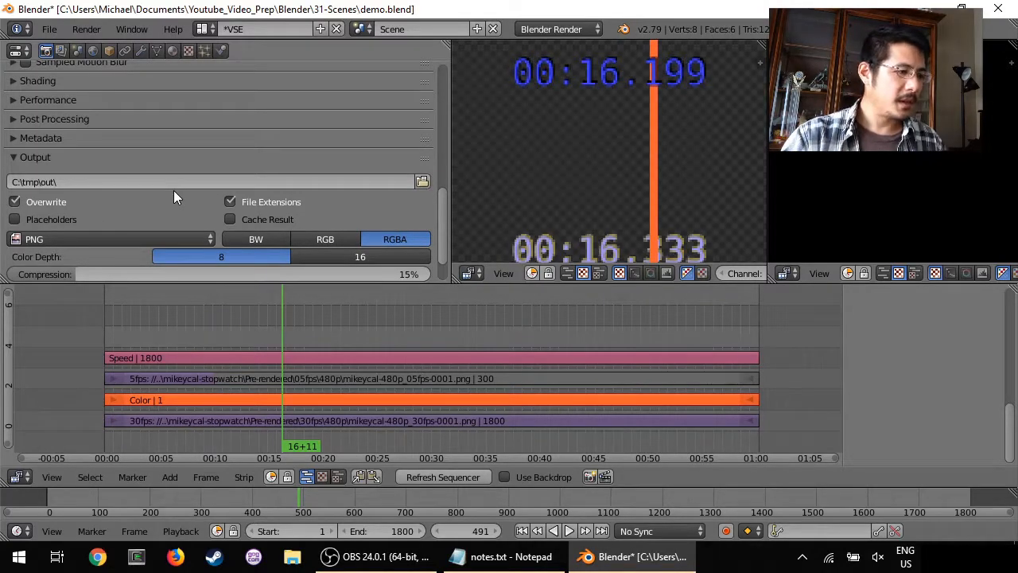
scroll(171, 197, "up", 1)
scroll(112, 243, "down", 1)
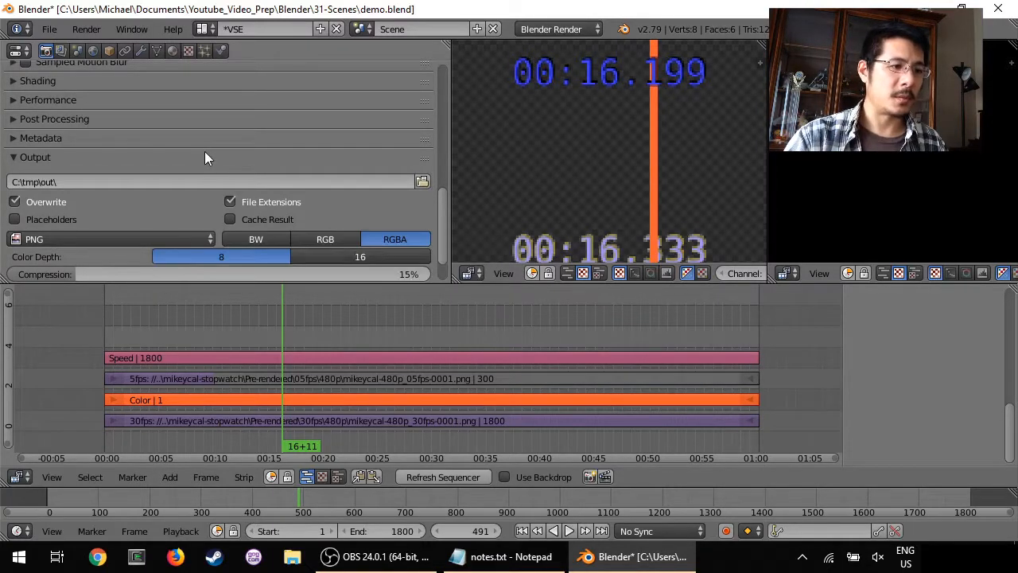
scroll(205, 151, "up", 6)
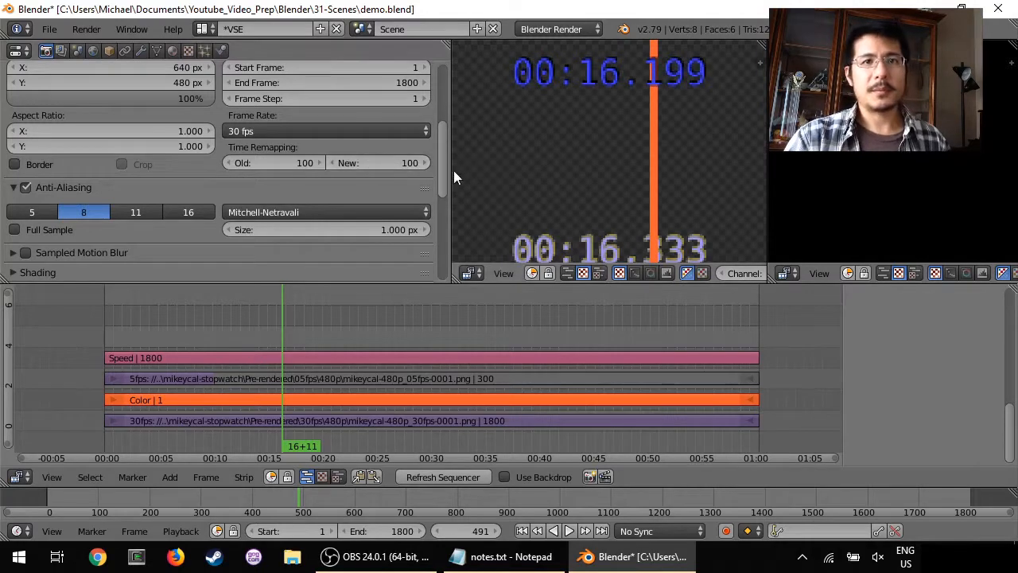
Create a new scene that copies only the current scene's settings and name it "different fps".
left_click(478, 30)
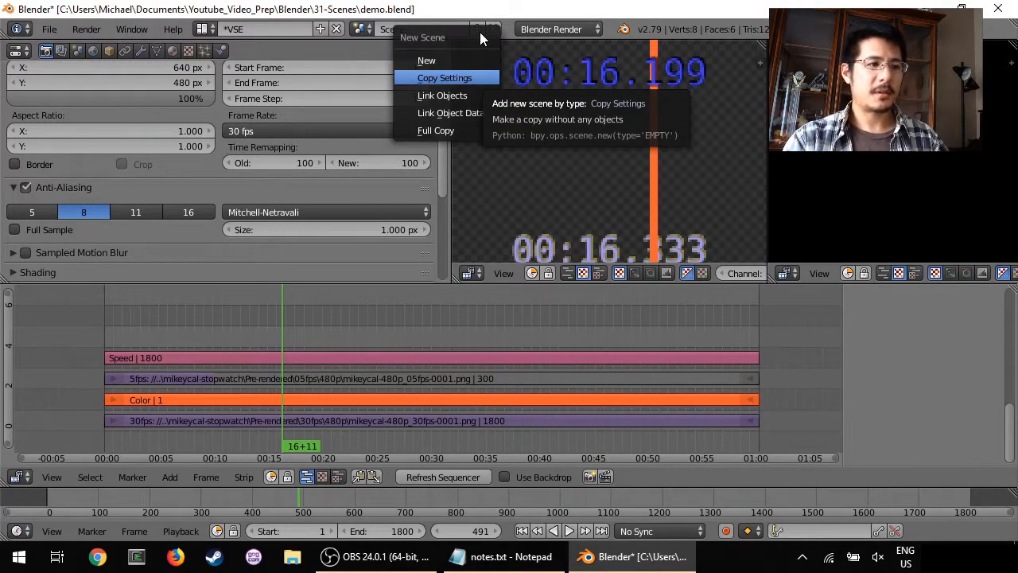
left_click(462, 79)
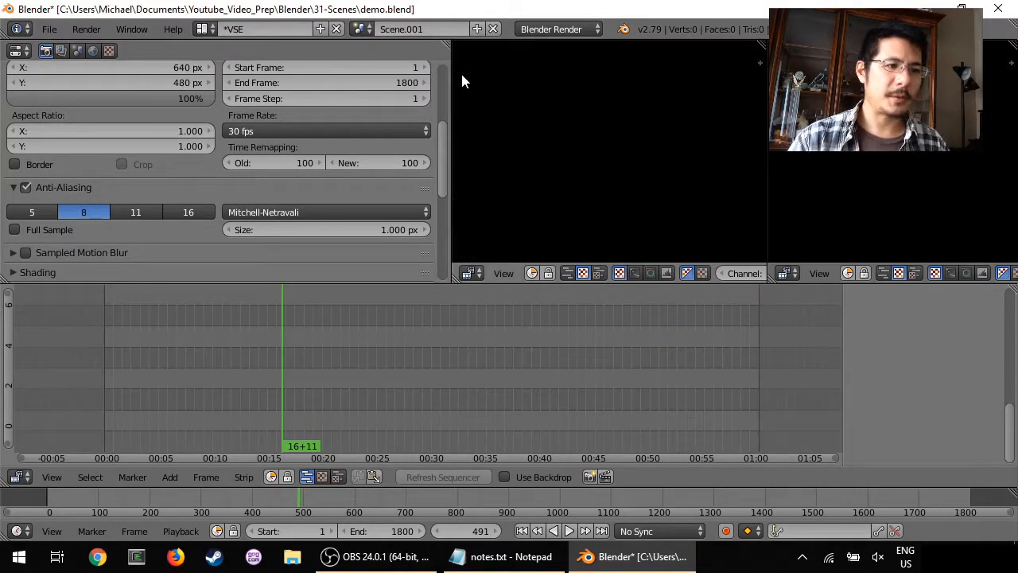
left_click(421, 28)
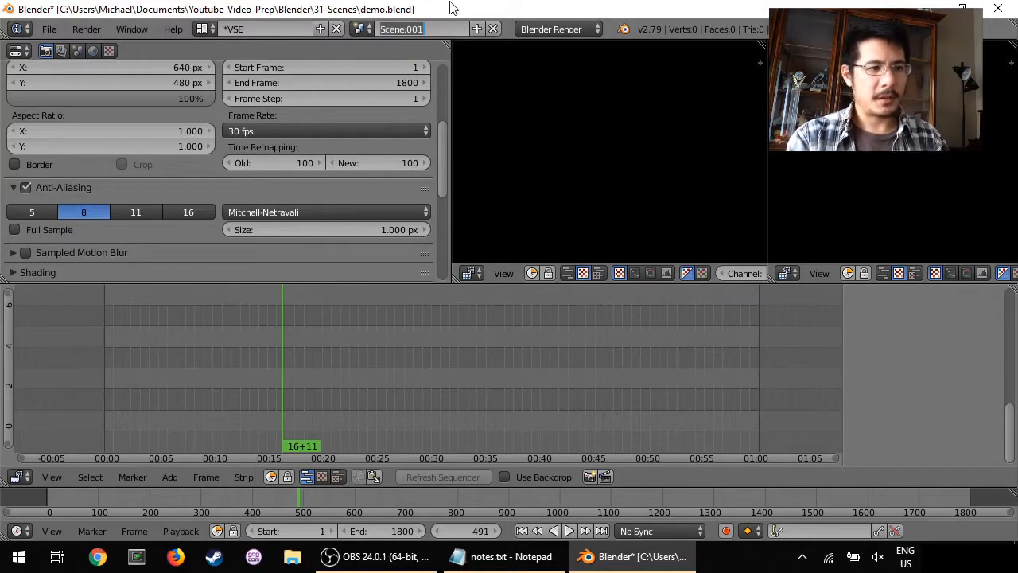
type("different fps")
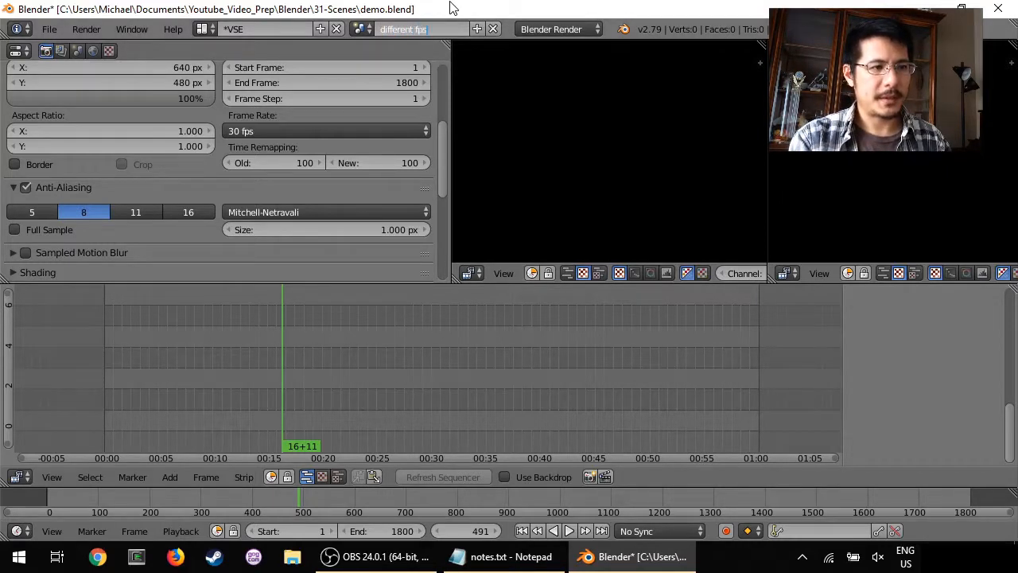
key("Return")
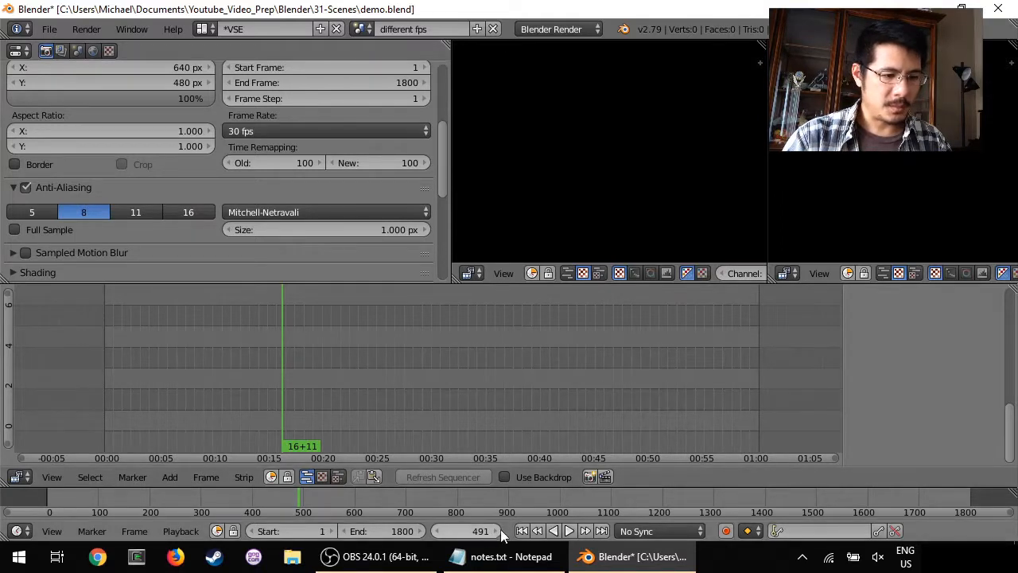
Add "Scene" as a scene strip at the first frame and make it use that scene's sequence.
left_click(522, 530)
left_click(169, 476)
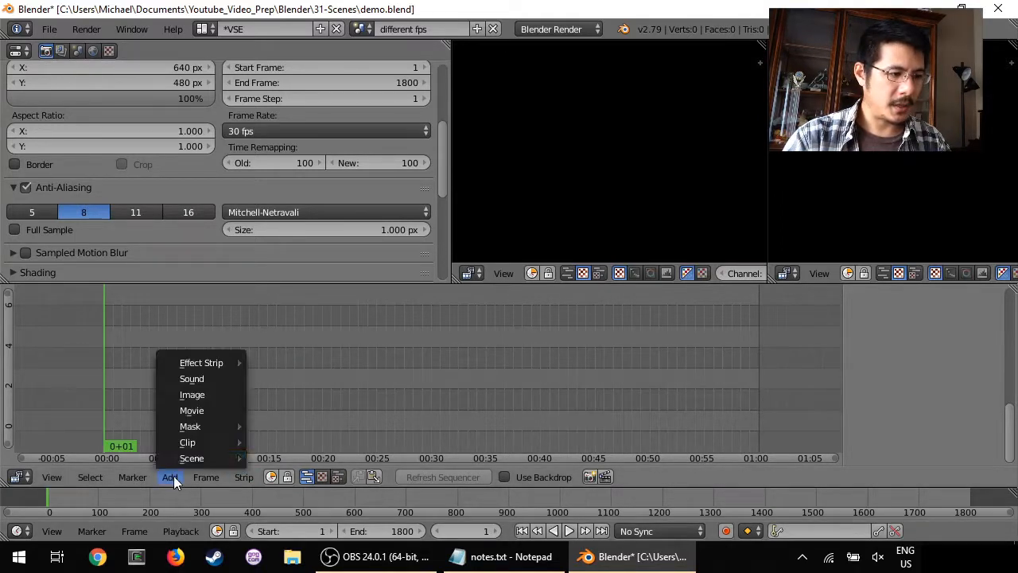
mouse_move(186, 457)
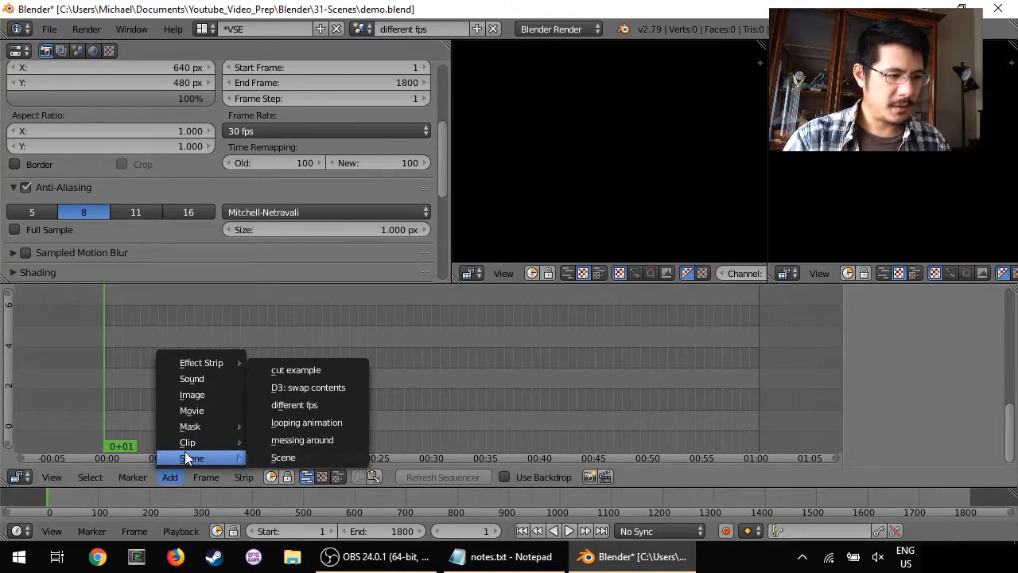
left_click(285, 458)
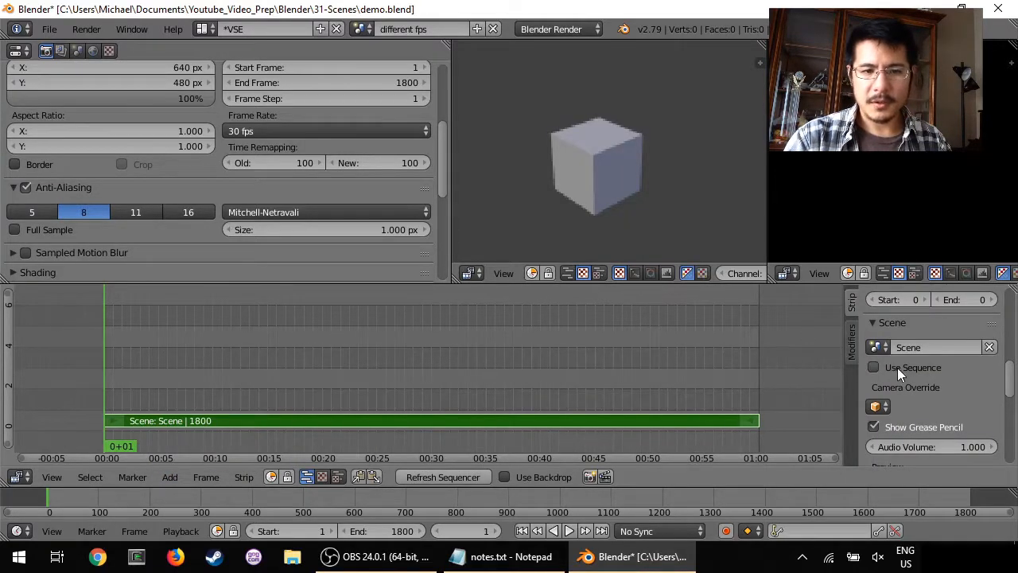
left_click(874, 367)
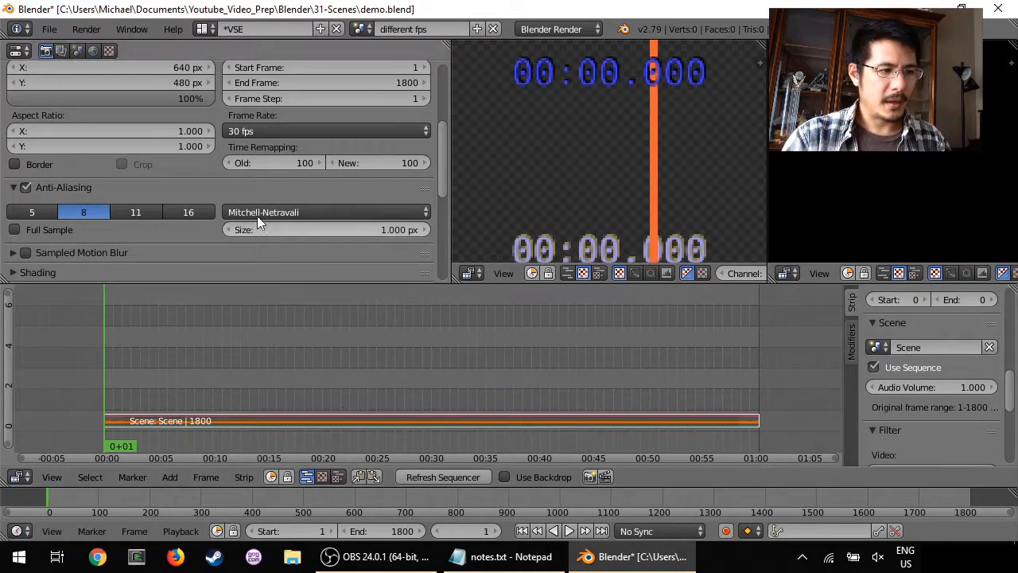
Set the scene's frame rate to a custom value of 15 fps.
left_click(279, 130)
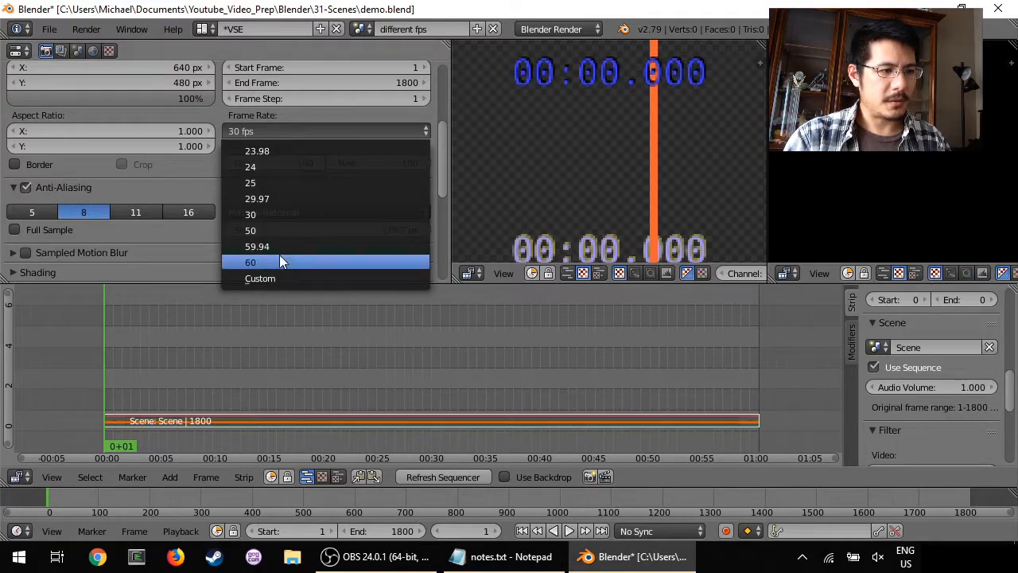
left_click(280, 278)
left_click(291, 151)
type("15")
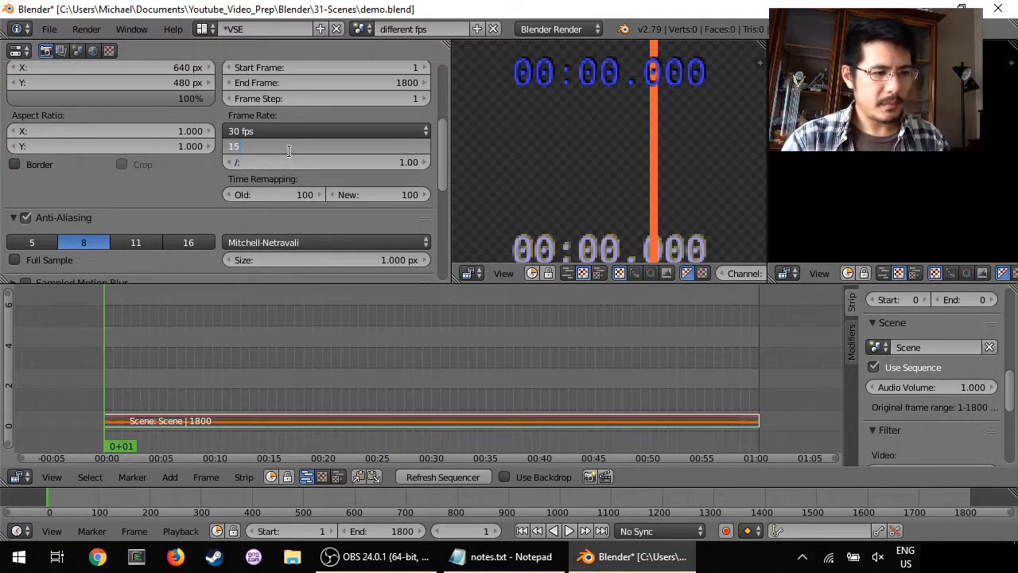
key("Return")
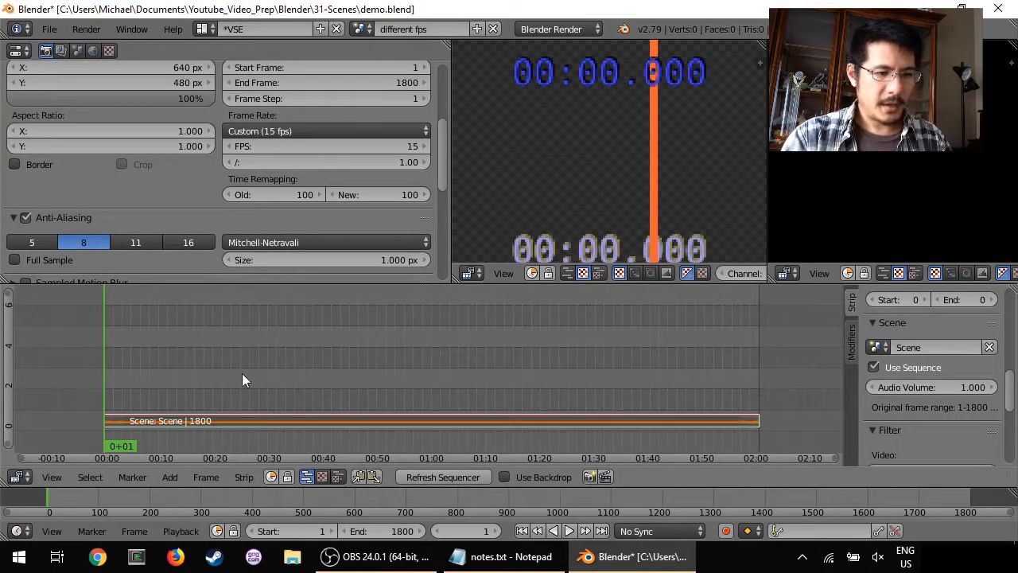
Scrub through the scene strip, place the playhead at frame 900, and make that the scene's end frame.
left_click_drag(182, 381, 758, 371)
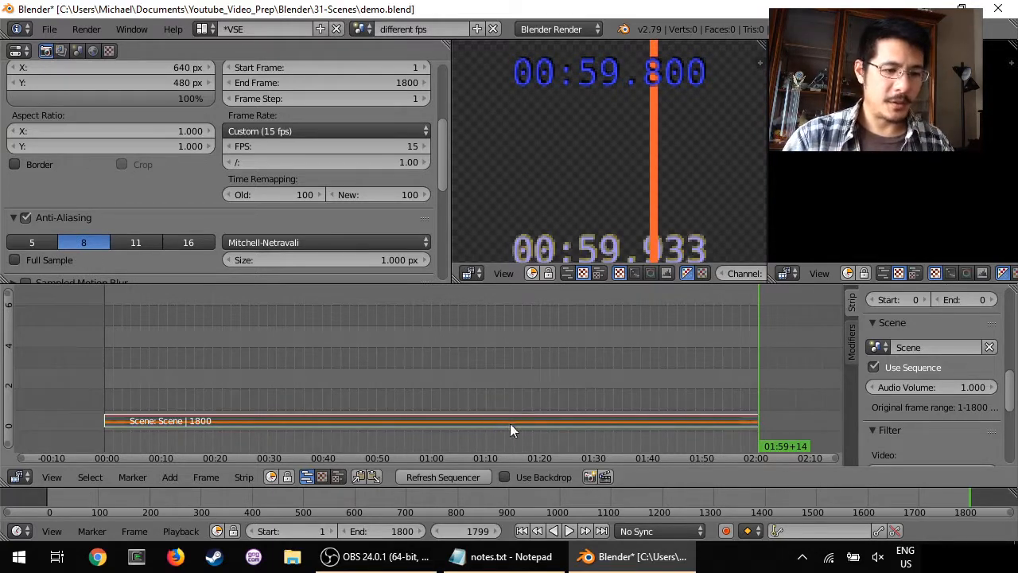
left_click(436, 374)
key("alt+a")
key("alt+a")
left_click(432, 379)
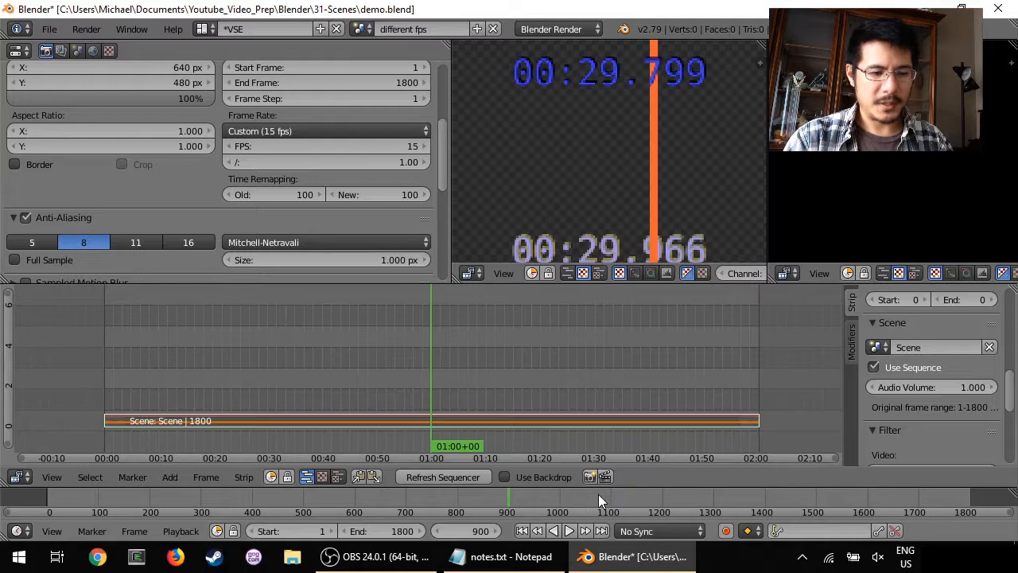
key("e")
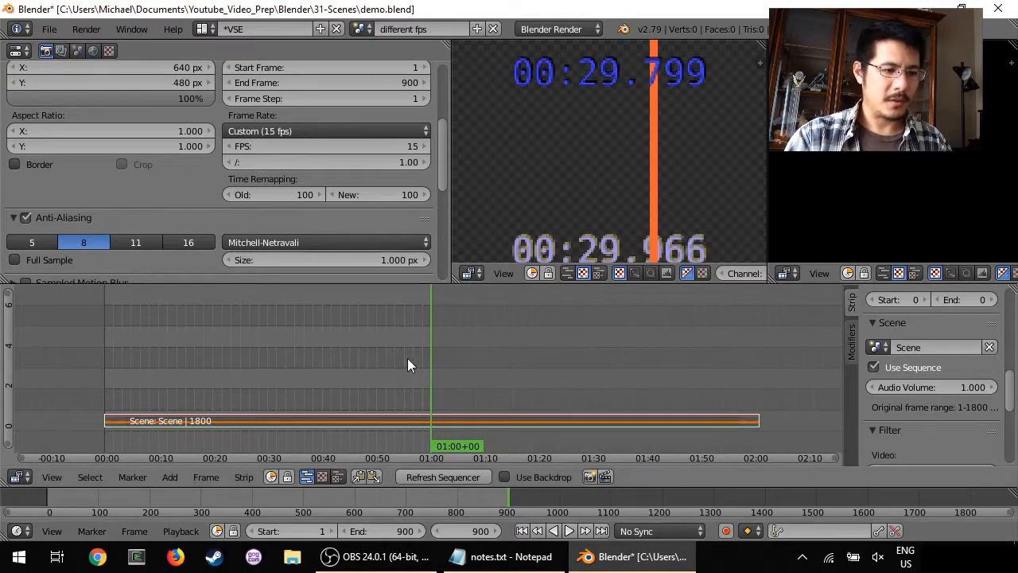
Halve the scene strip's length by entering 1800/2 so that it spans 900 frames.
left_click_drag(408, 364, 329, 342)
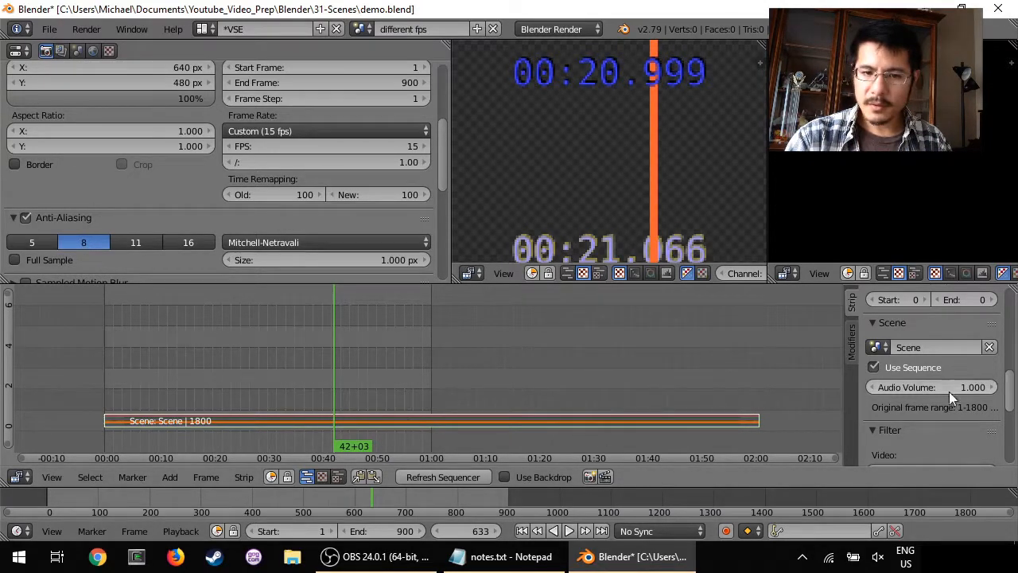
scroll(1010, 385, "up", 2)
scroll(1010, 386, "up", 10)
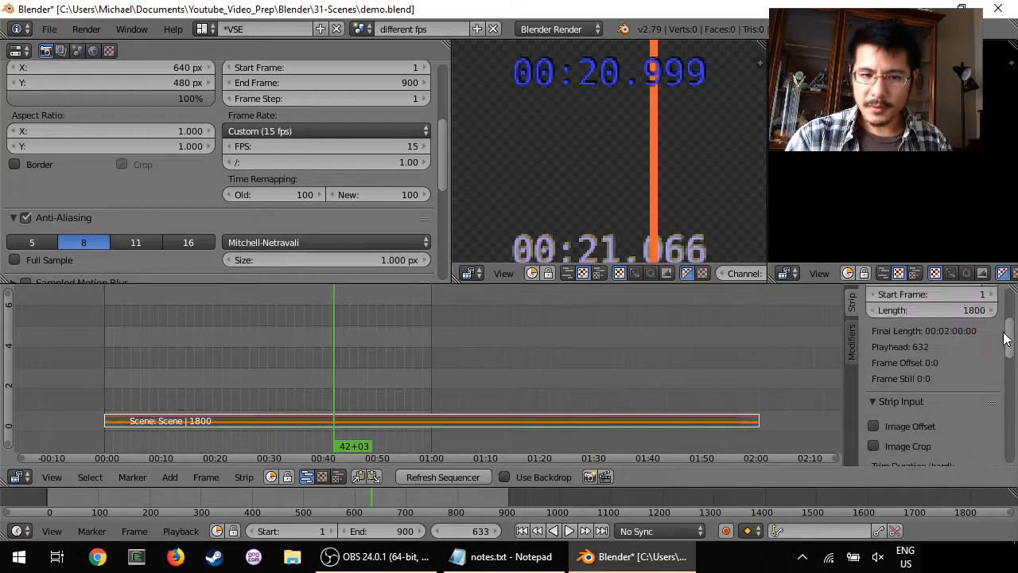
left_click(934, 402)
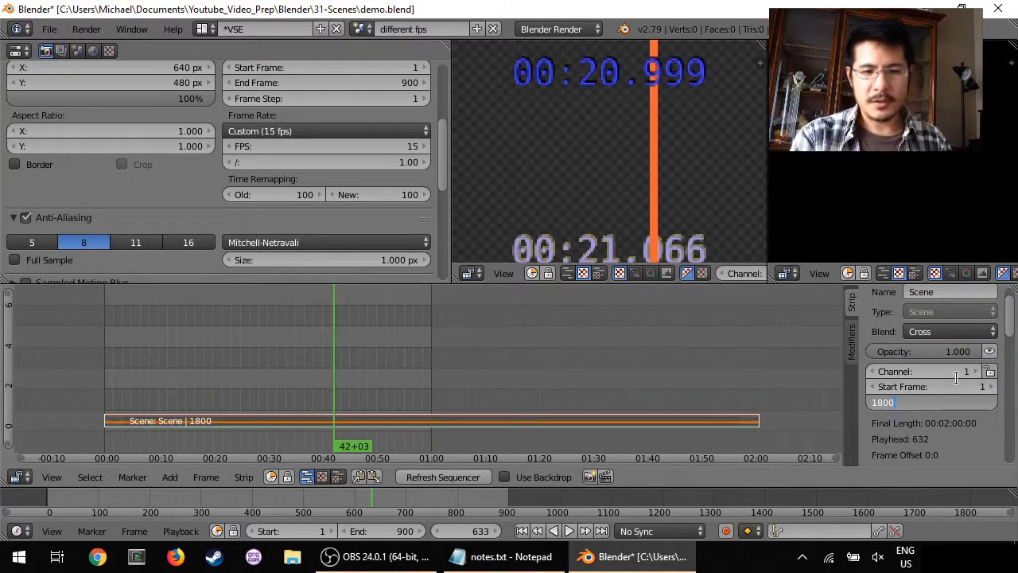
type("/")
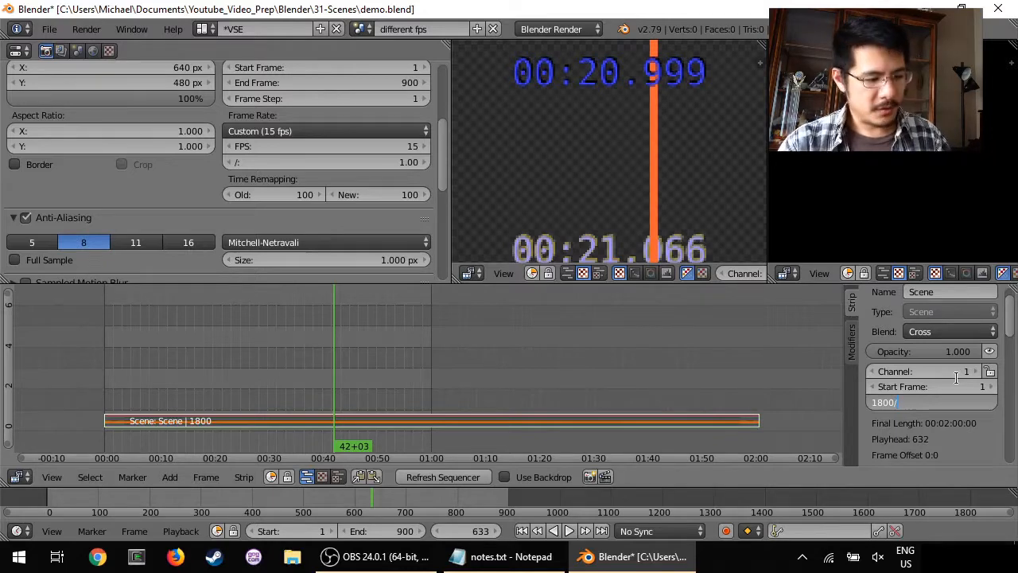
type("2")
key("Return")
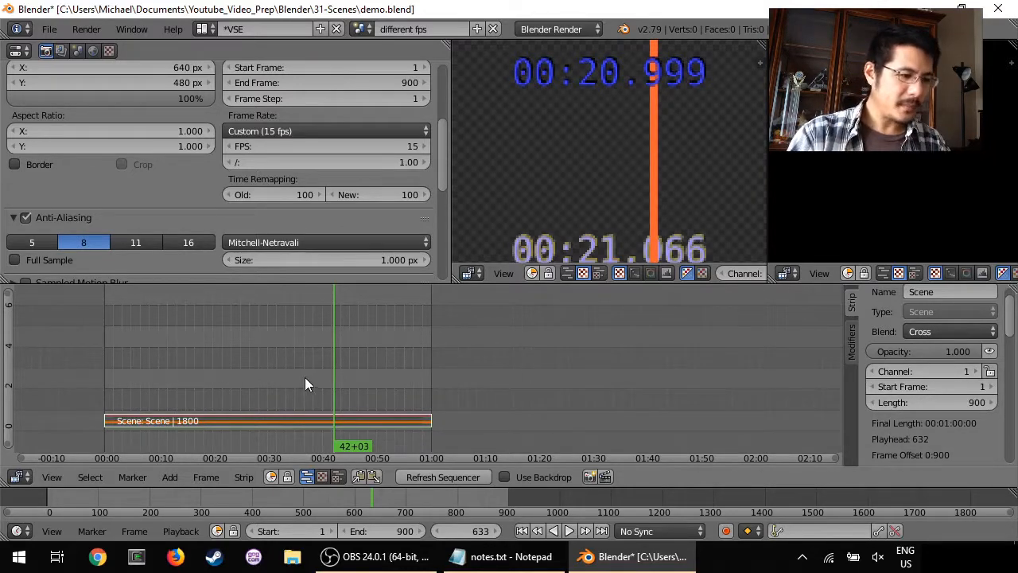
Add a Speed Control effect strip over the shortened scene strip.
left_click(243, 476)
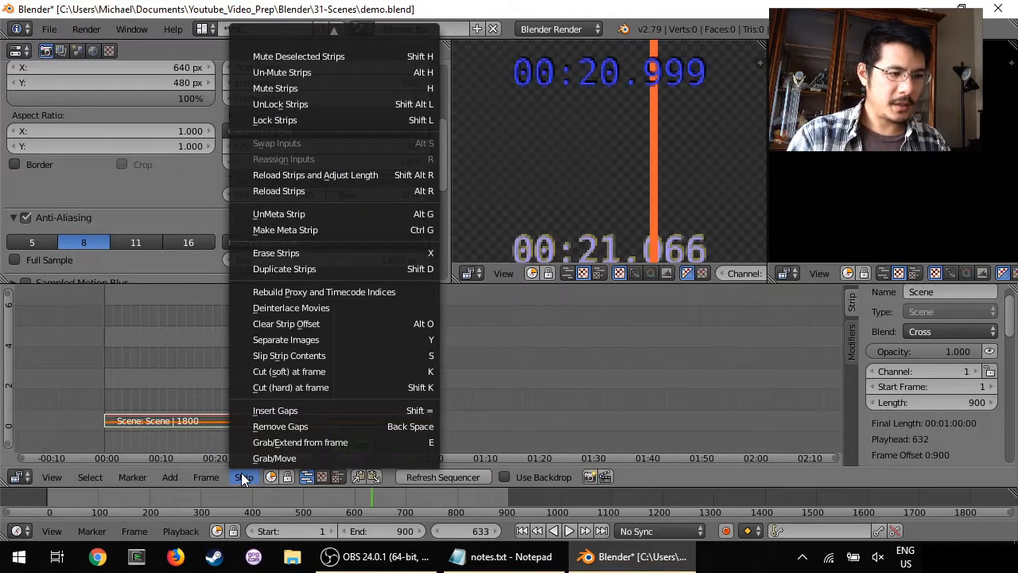
left_click(242, 476)
left_click(171, 477)
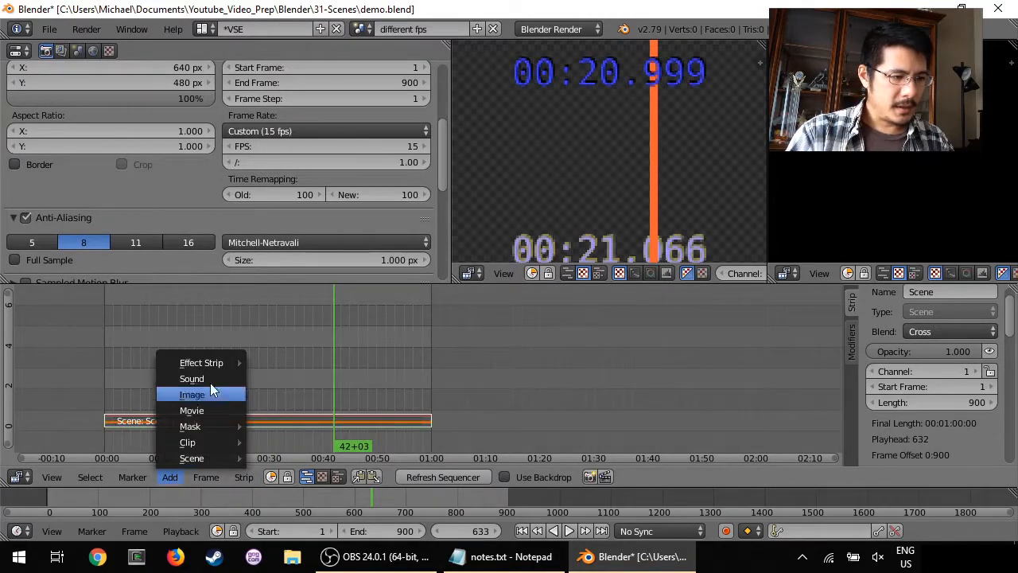
mouse_move(210, 365)
left_click(303, 330)
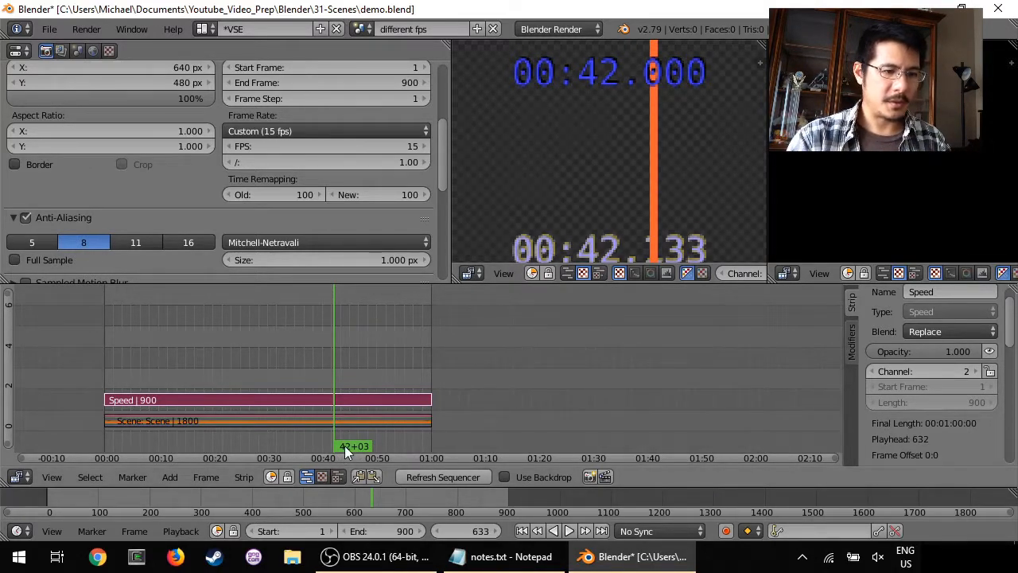
Play and scrub the sped-up sequence to check the stopwatch against the timeline.
key("shift+Left")
key("alt+a")
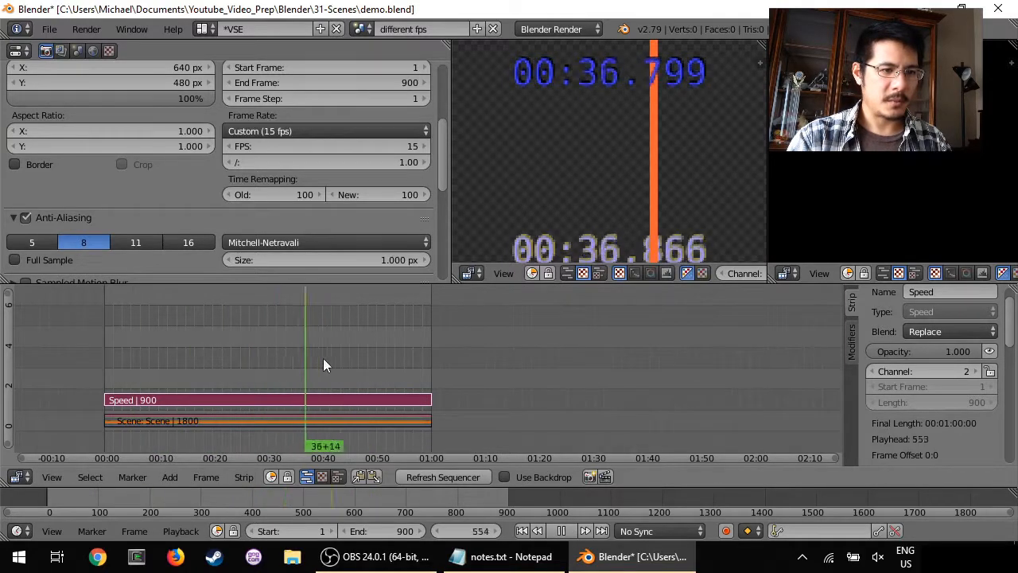
left_click_drag(401, 356, 321, 355)
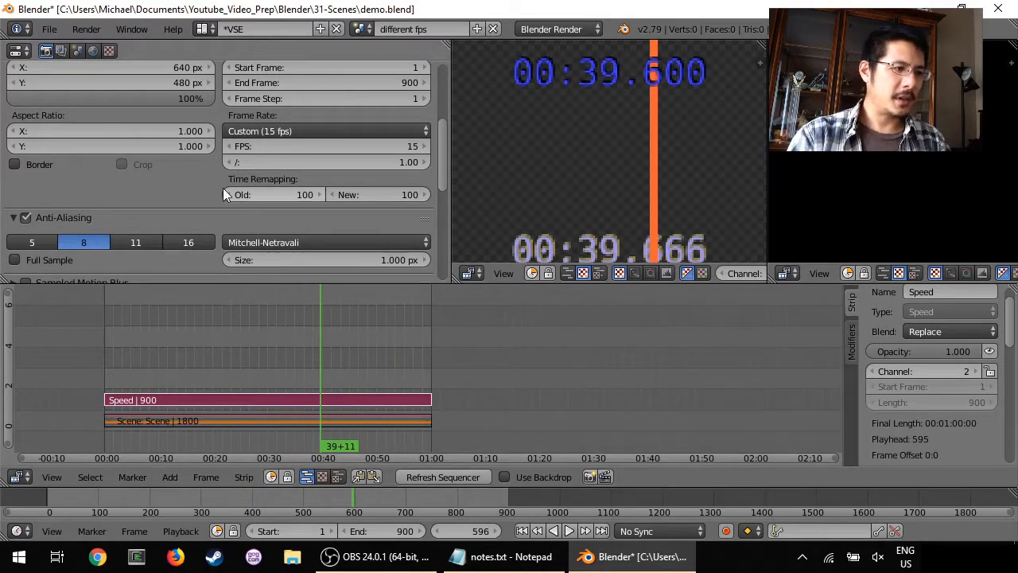
Set the render output to FFmpeg video with the file path C:\tmp\out\test.mp4.
scroll(223, 188, "up", 3)
scroll(223, 187, "down", 15)
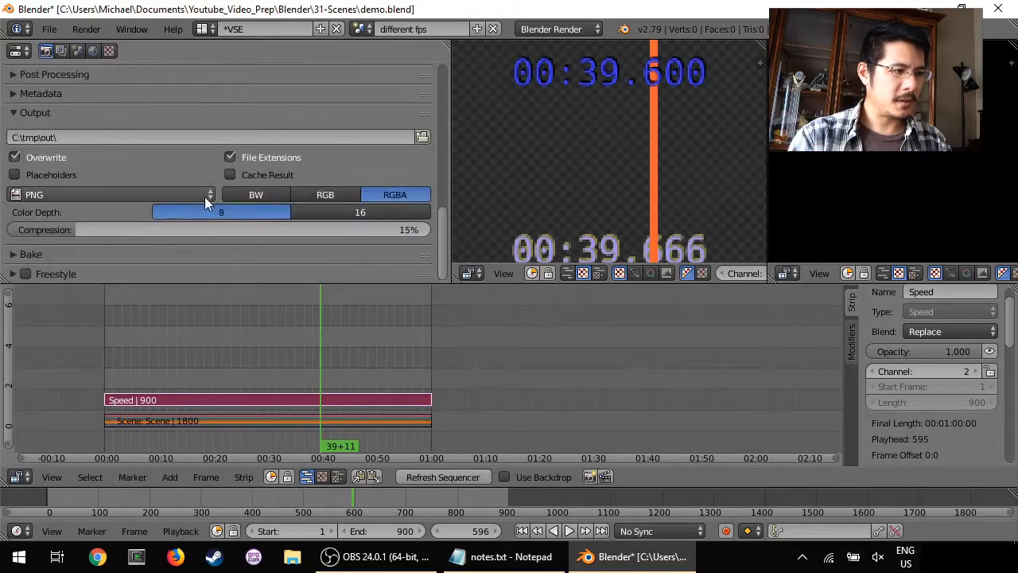
left_click(62, 195)
left_click(192, 193)
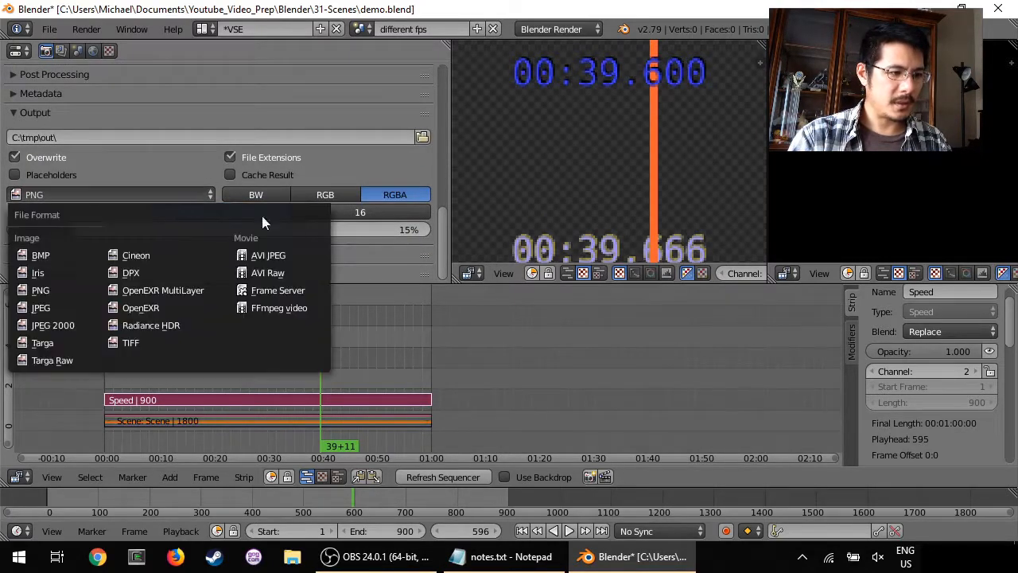
left_click(261, 308)
left_click(160, 133)
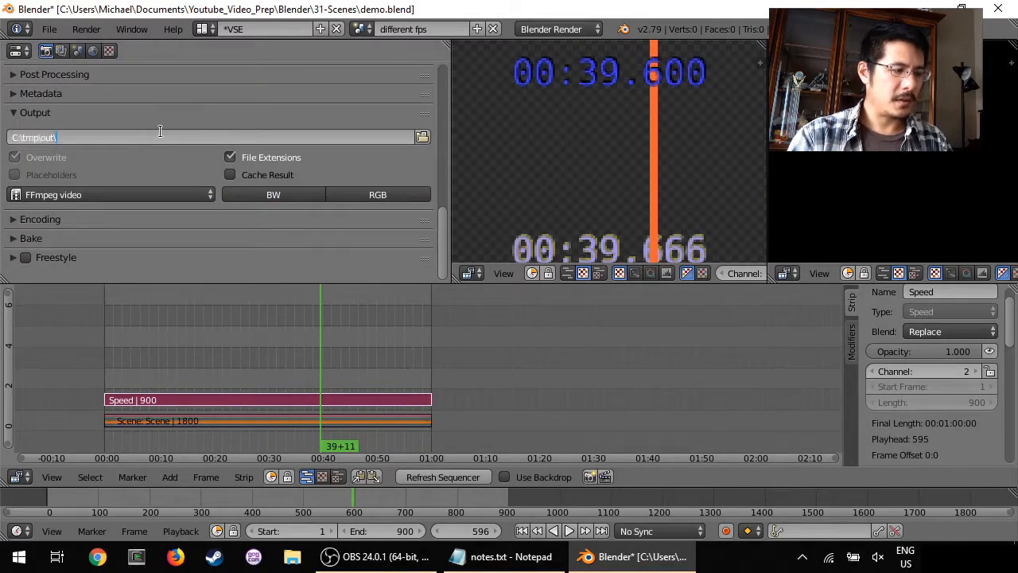
type("test.mp4")
key("Return")
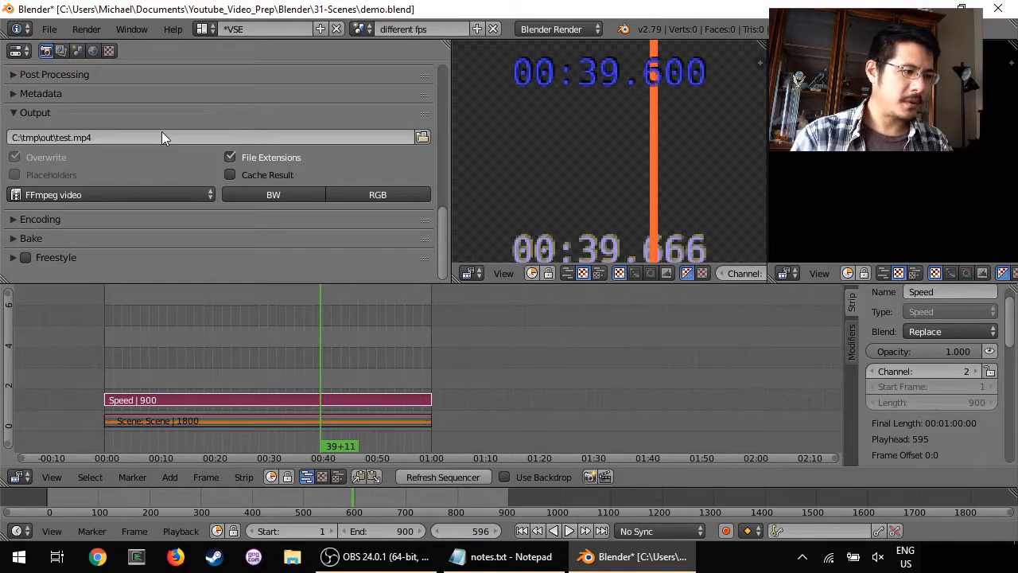
Expand the encoding settings and apply a preset that uses the MPEG-4 container.
left_click(40, 219)
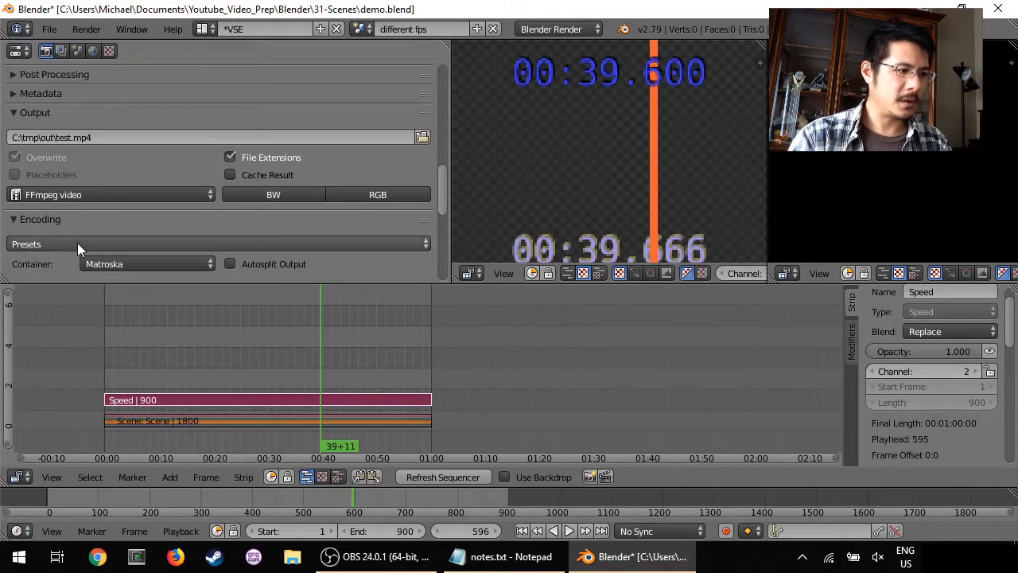
left_click(77, 243)
left_click(81, 278)
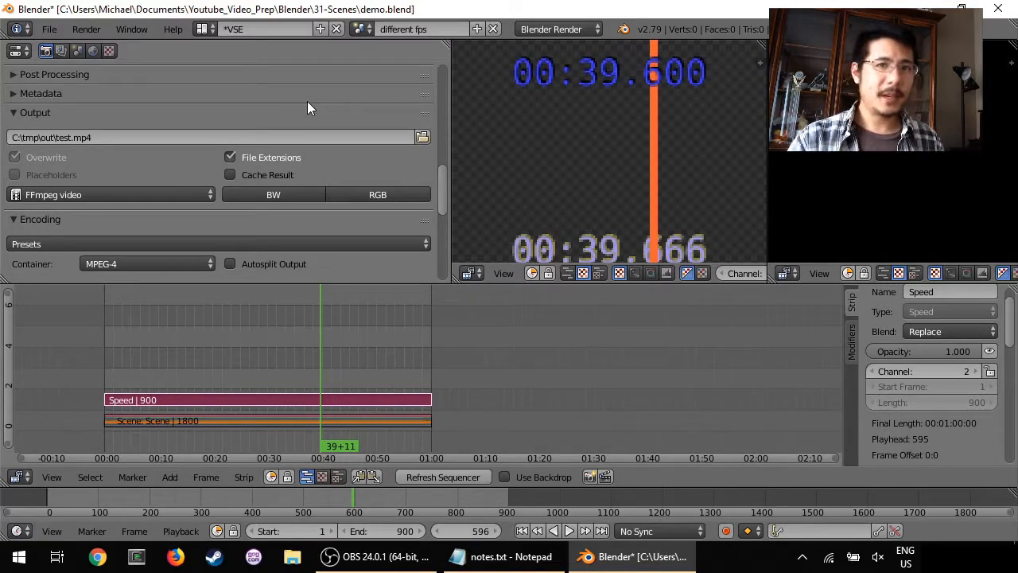
key("Left")
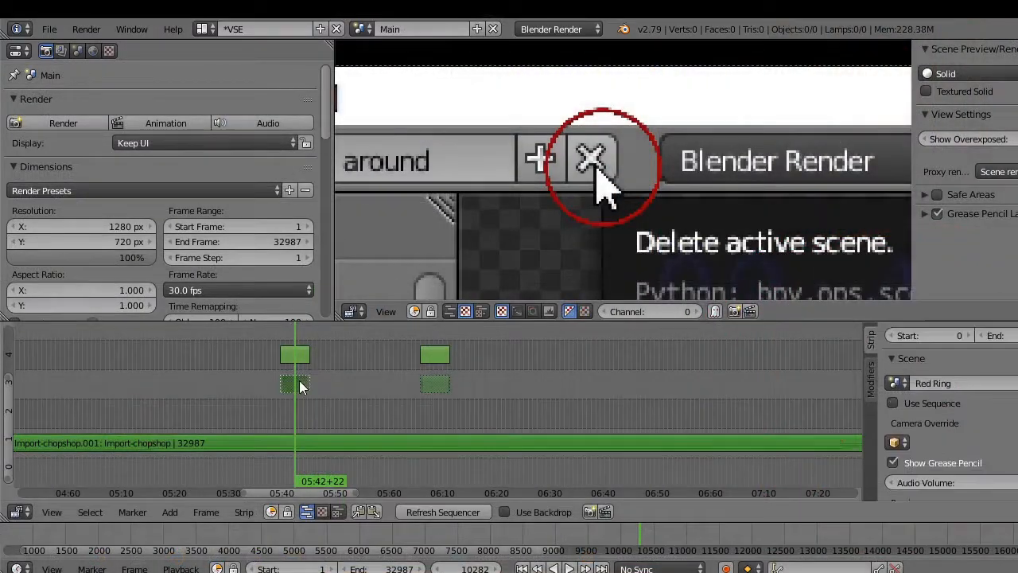
Switch to the Default screen layout and orbit around the red torus in the Red Ring scene.
left_click(204, 29)
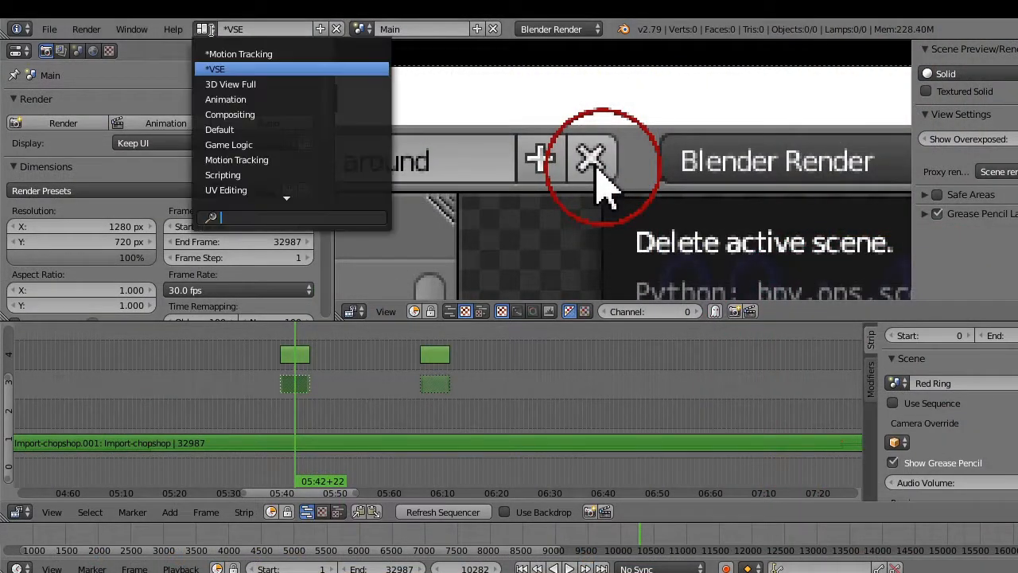
left_click(220, 129)
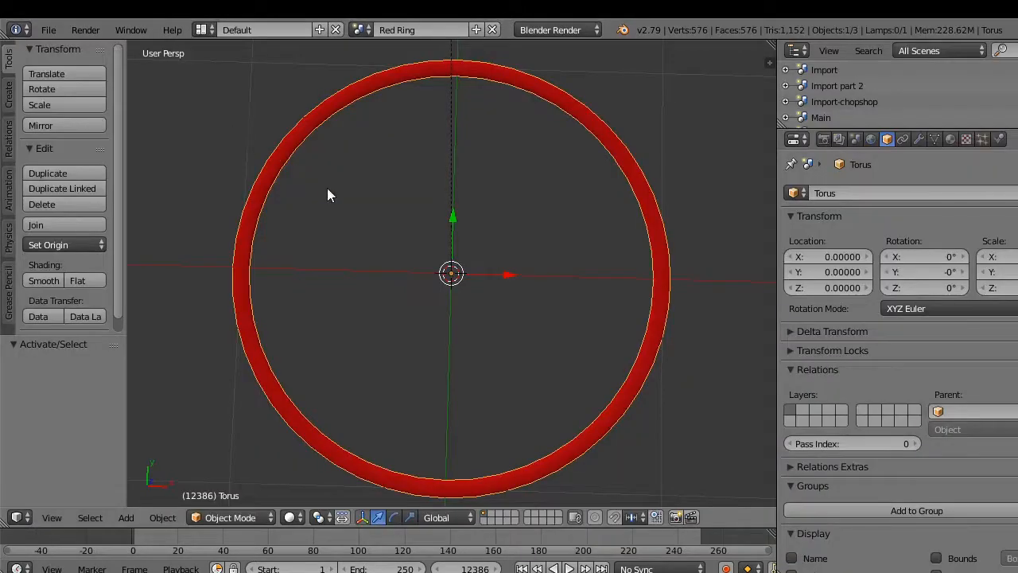
middle_click_drag(509, 337, 445, 166)
middle_click_drag(545, 152, 639, 307)
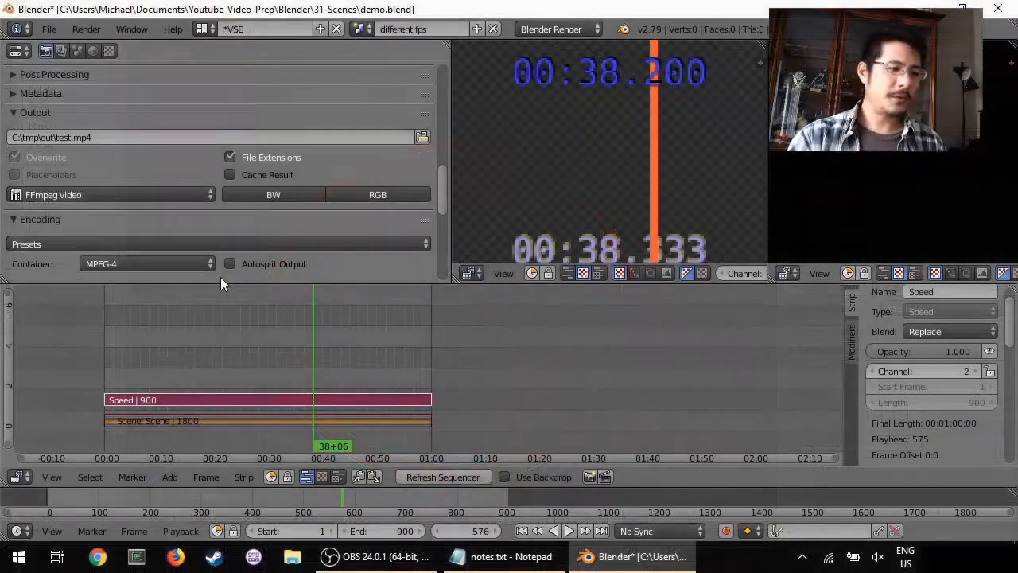
Place the playhead at frame 334 in the different fps sequence and add the scene named Scene as a strip.
left_click(225, 346)
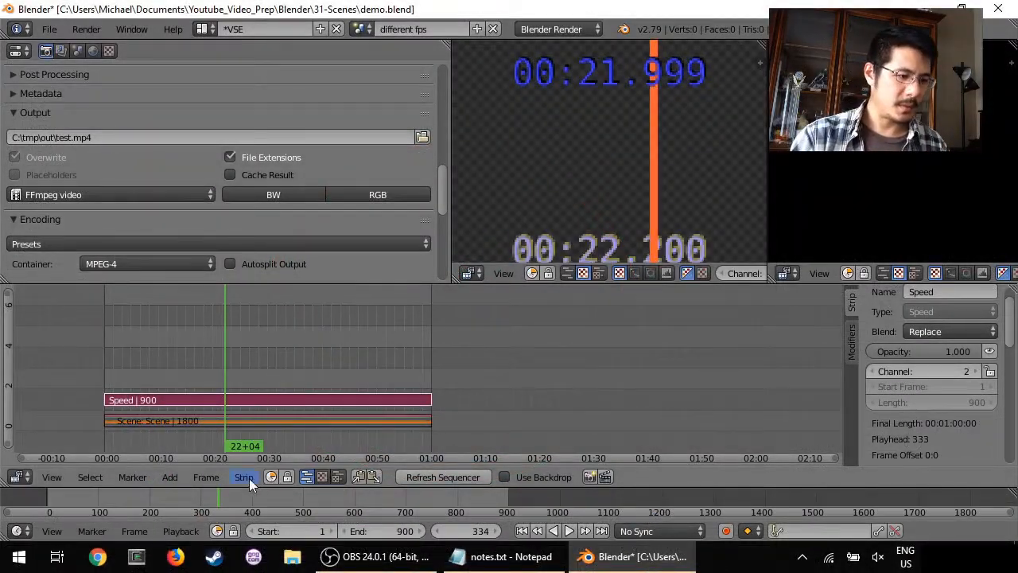
left_click(245, 478)
mouse_move(179, 477)
mouse_move(192, 461)
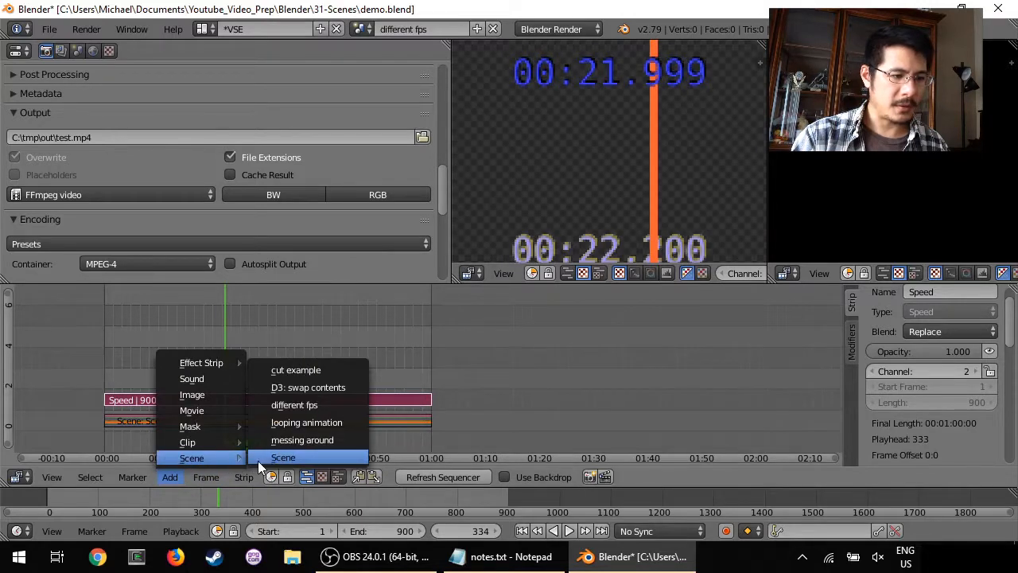
left_click(290, 458)
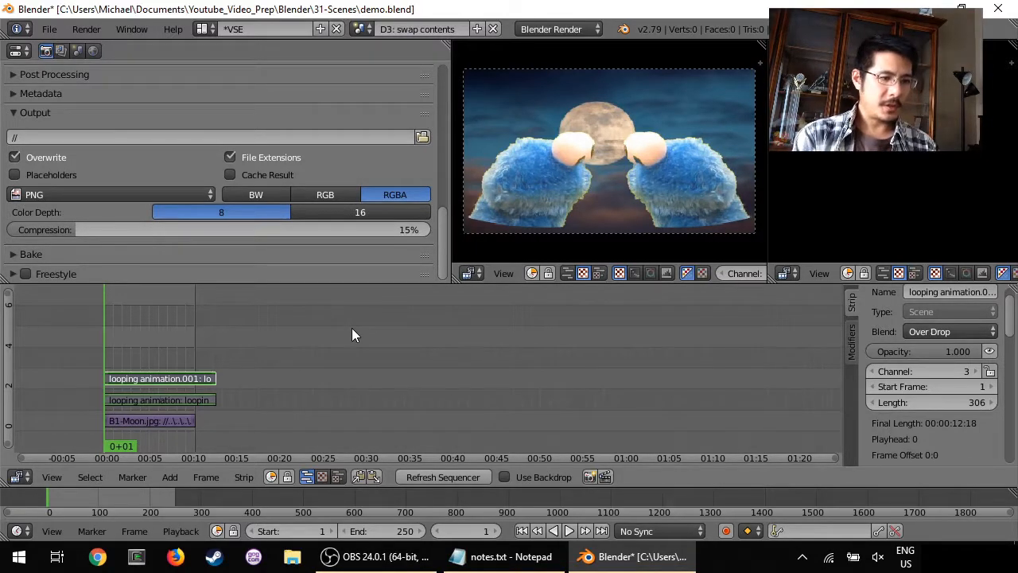
Play the D3: swap contents sequence, stop it, and scrub the playhead to frame 126.
left_click(568, 530)
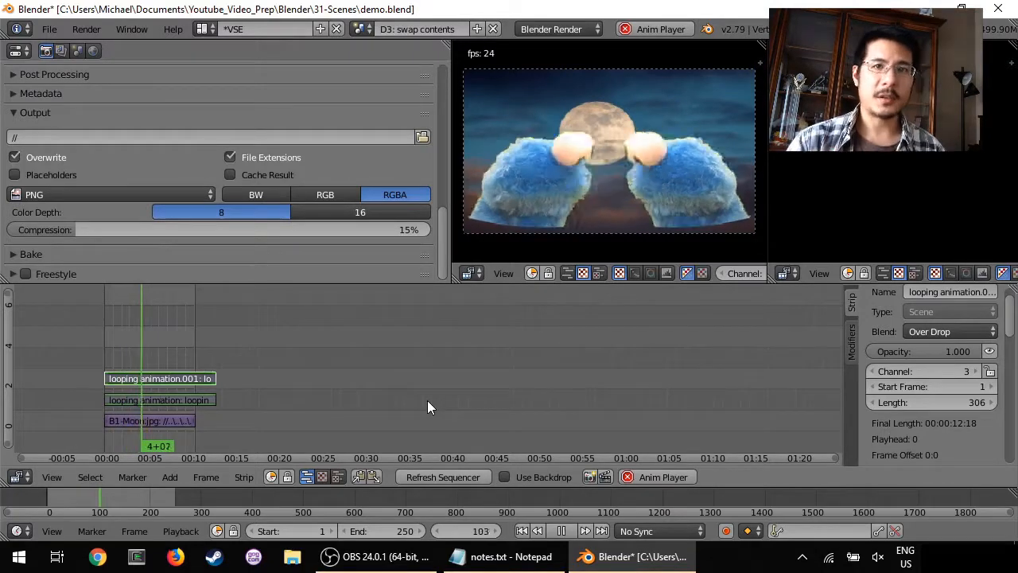
left_click(656, 477)
left_click_drag(125, 418, 150, 379)
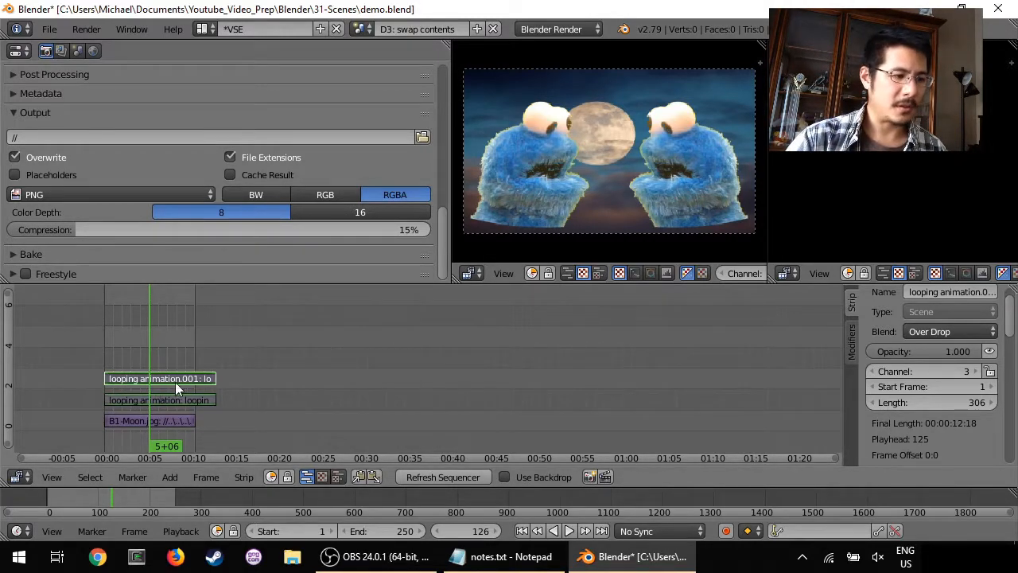
Switch to the looping animation scene and play part of its sequence.
left_click(362, 29)
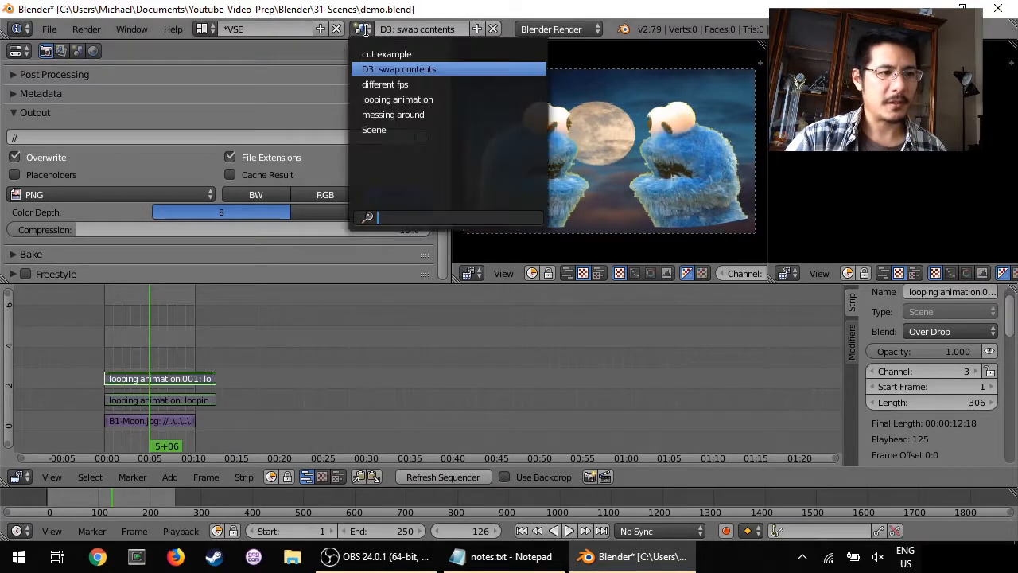
left_click(389, 100)
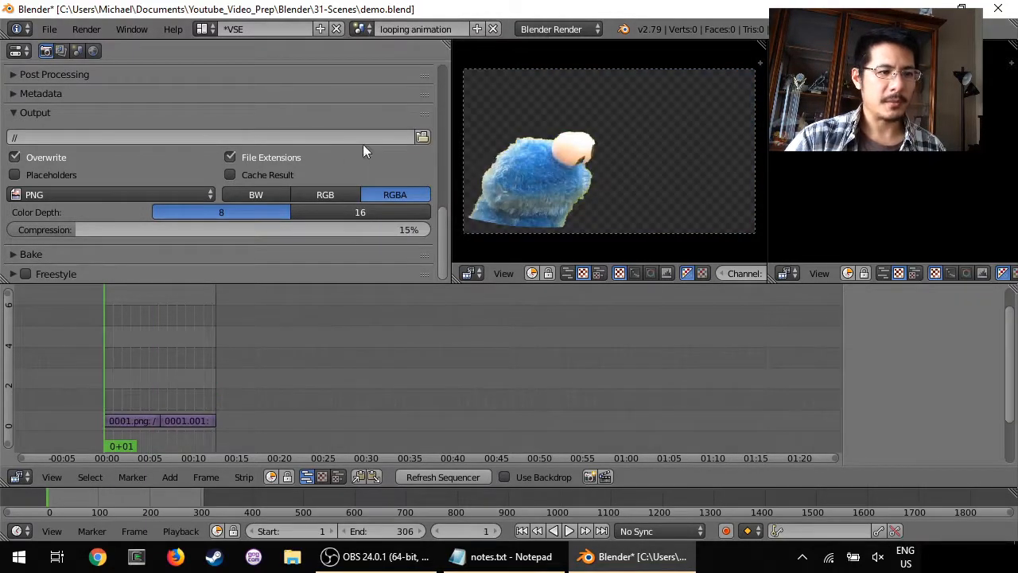
key("alt+a")
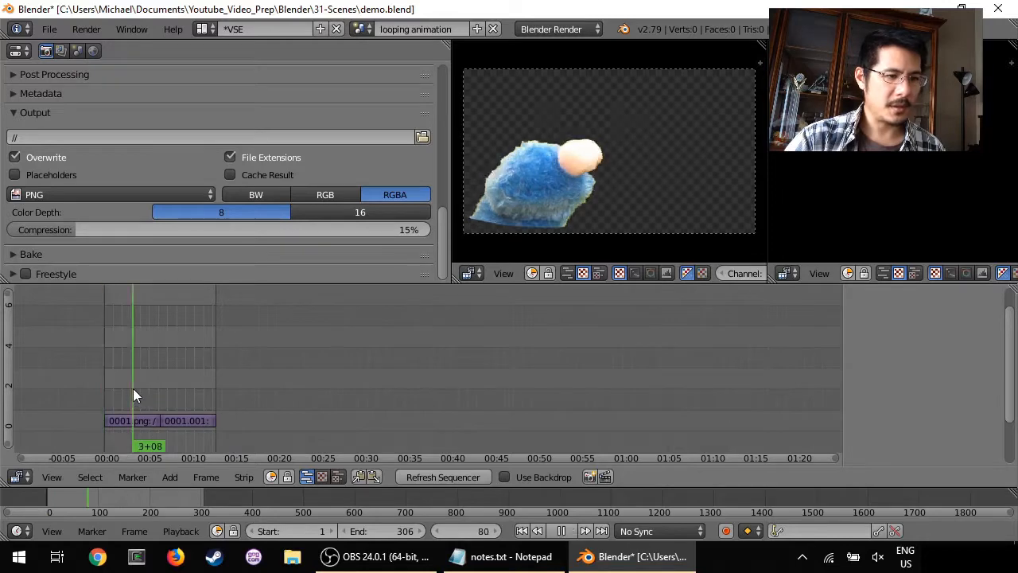
key("Escape")
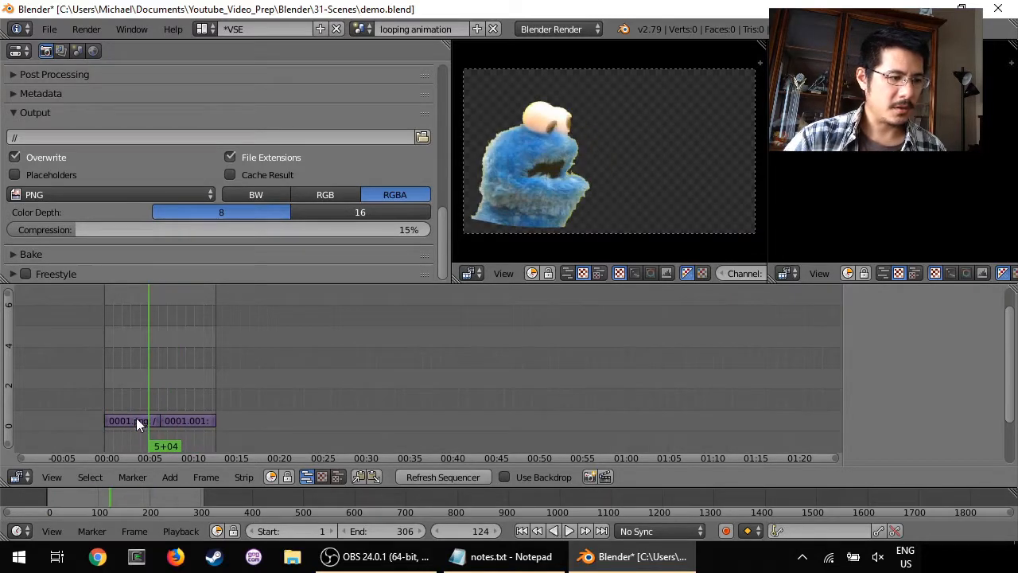
Inspect the two image strips 0001.png and 0001.001 that make up the looping animation.
right_click(135, 420)
right_click(179, 420)
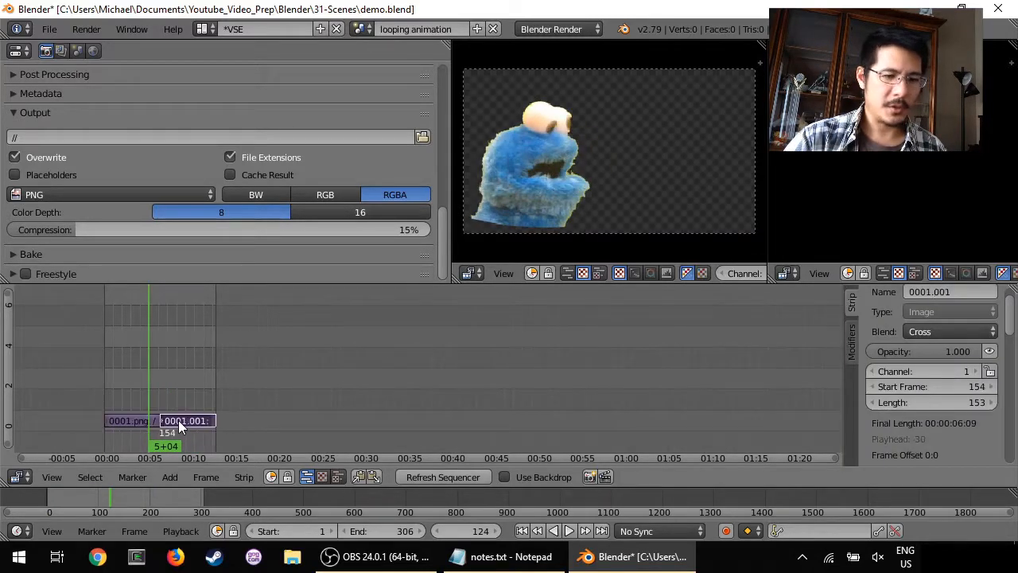
right_click(135, 422)
left_click_drag(131, 395, 183, 390)
key("Escape")
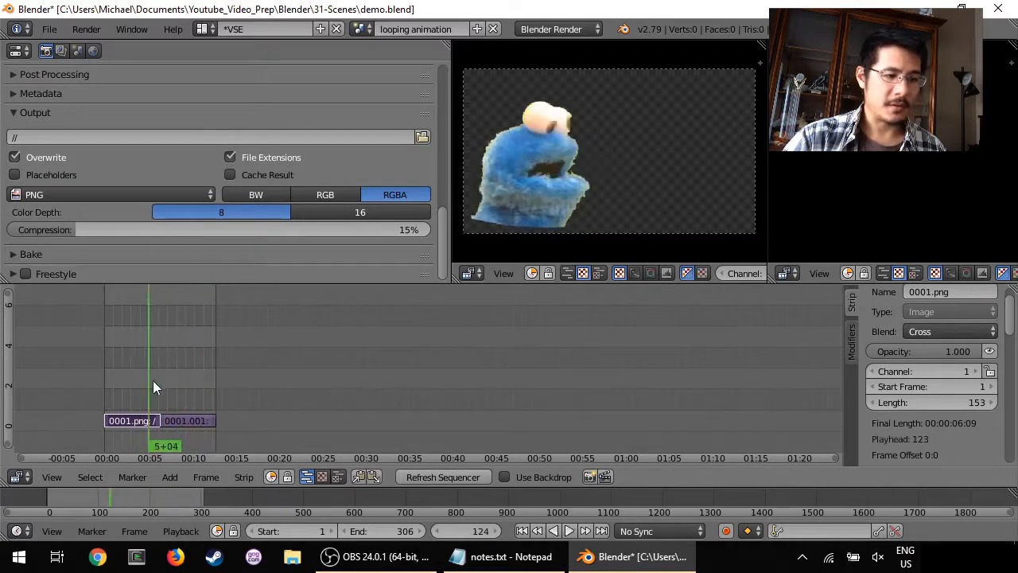
Add all images converted_01.png to converted_08.png from the PBJT folder as an image strip starting at frame 1.
left_click(522, 531)
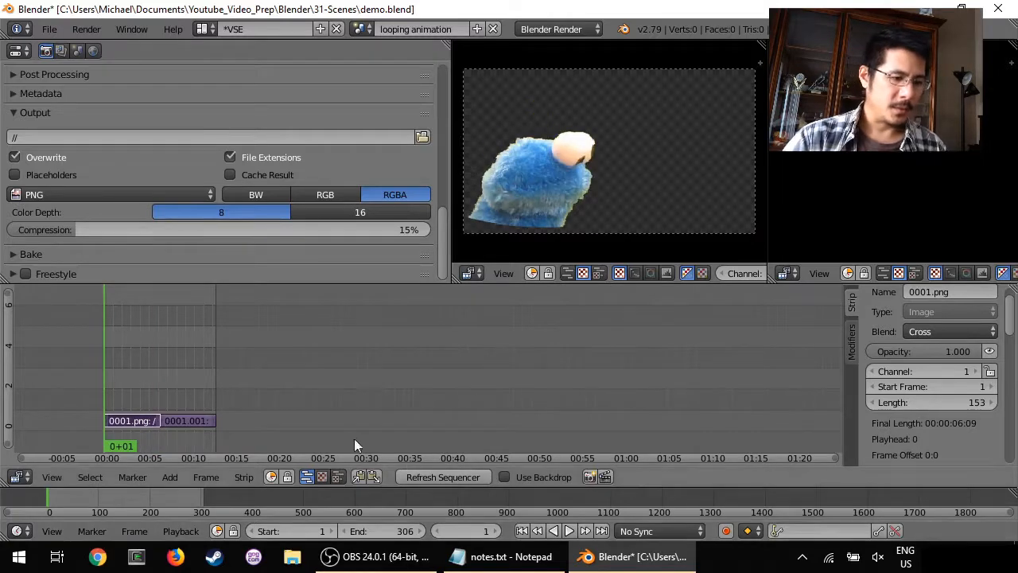
left_click(168, 477)
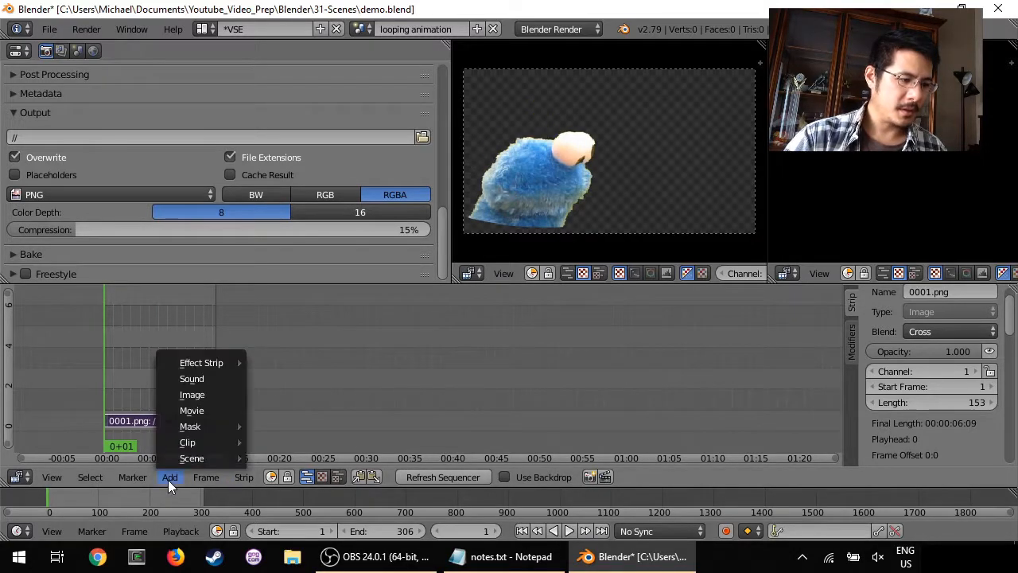
left_click(200, 394)
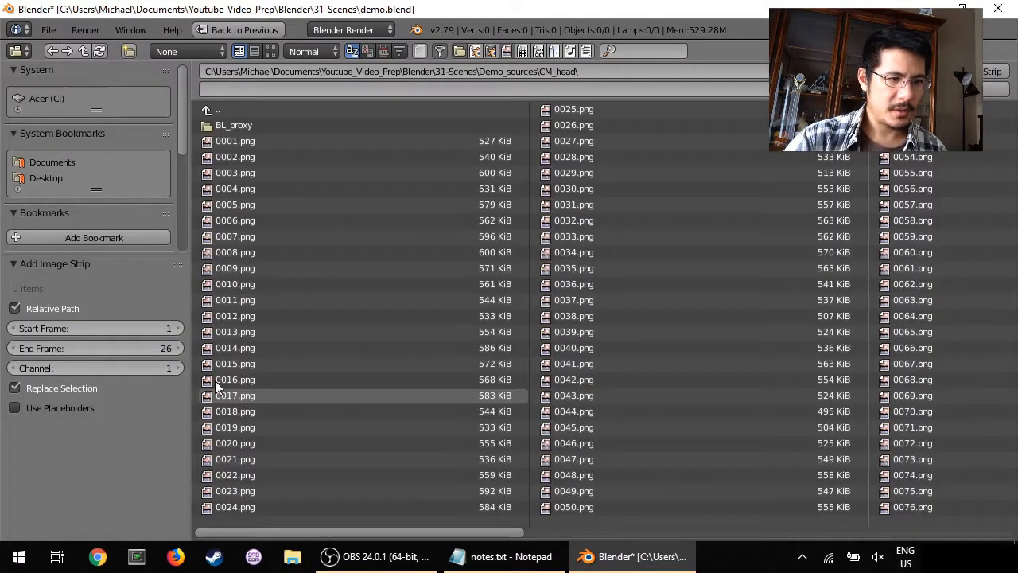
left_click(236, 113)
left_click(235, 142)
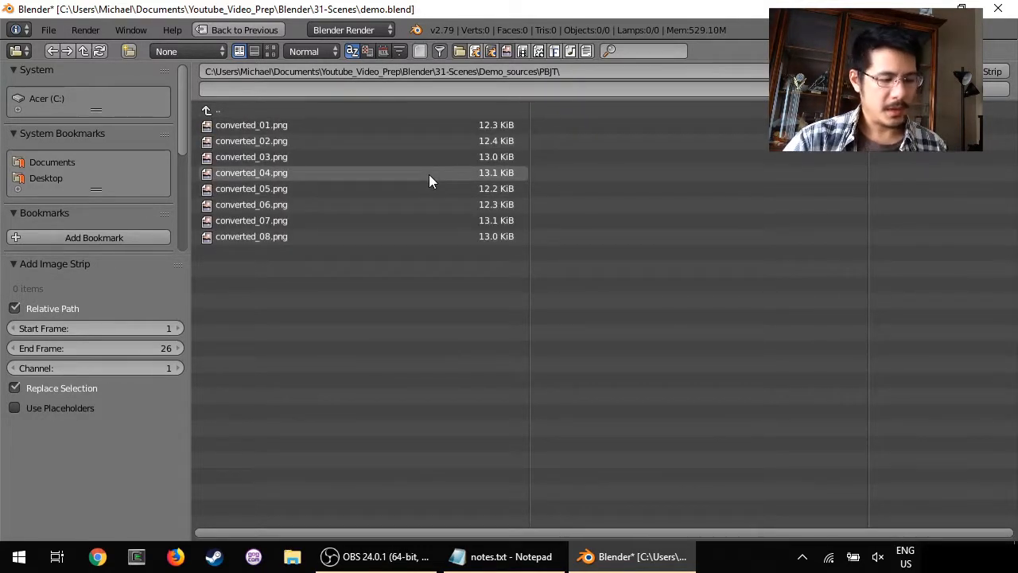
key("a")
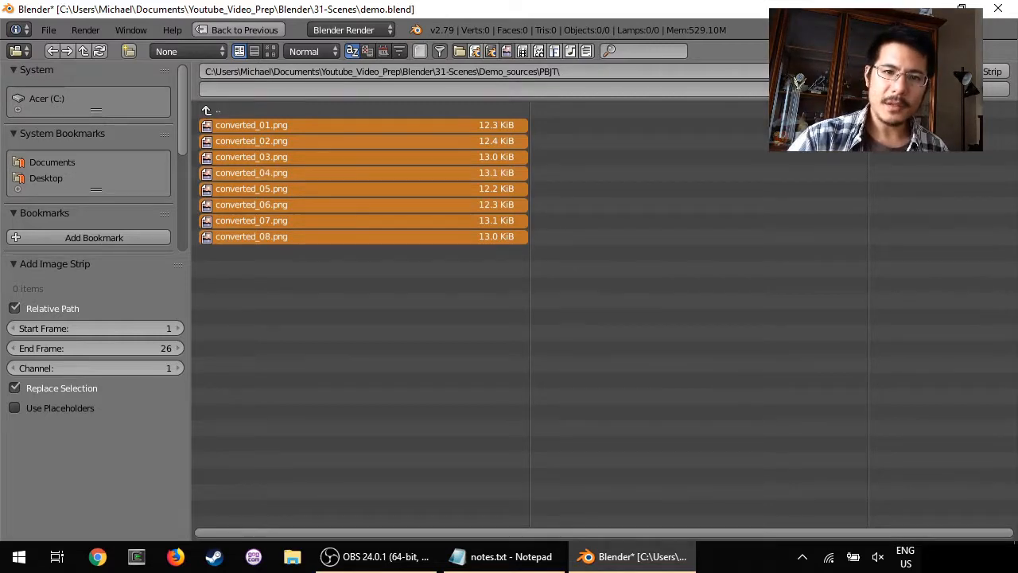
left_click(970, 70)
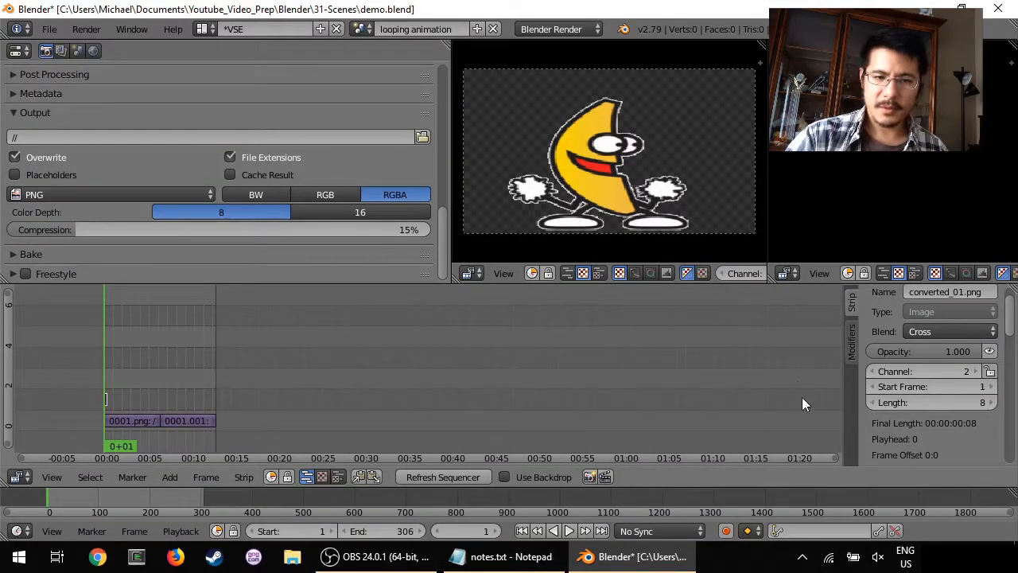
Duplicate the short banana image strip twice, placing the copies end to end on channel 2 at frames 9 and 17.
scroll(104, 387, "up", 3)
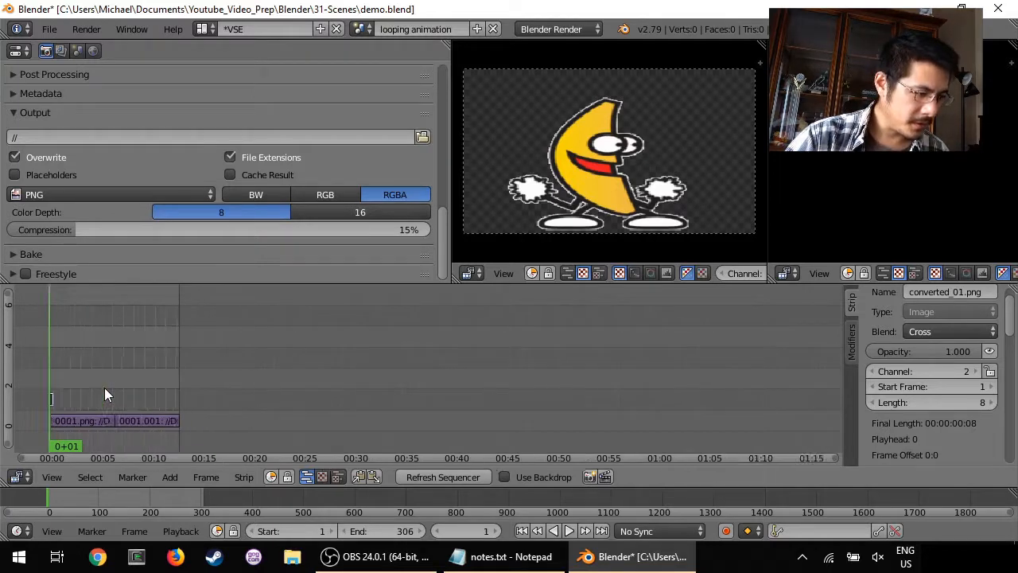
middle_click_drag(104, 388, 254, 388)
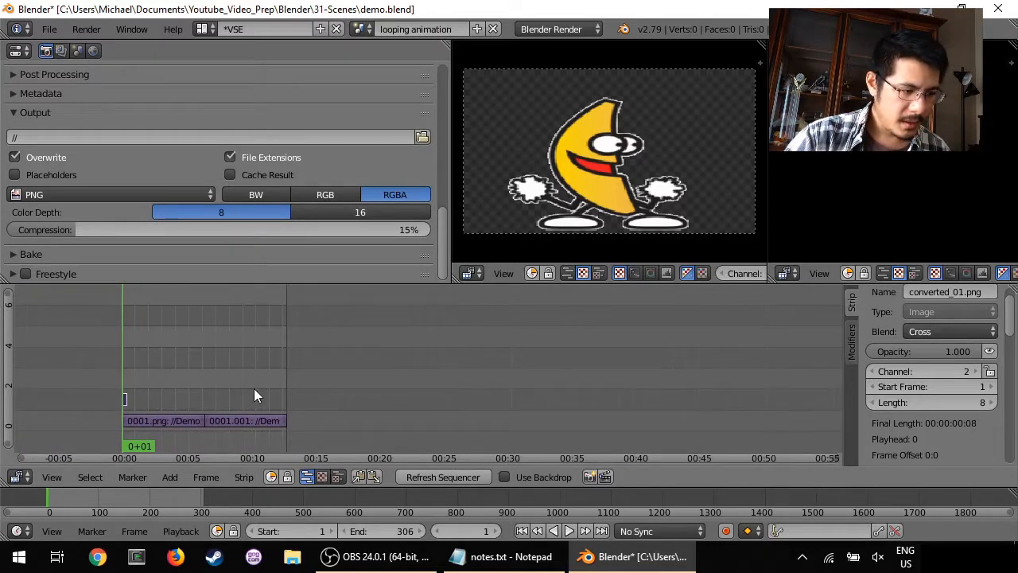
middle_click_drag(154, 370, 365, 392)
scroll(363, 391, "up", 3)
scroll(363, 396, "up", 2)
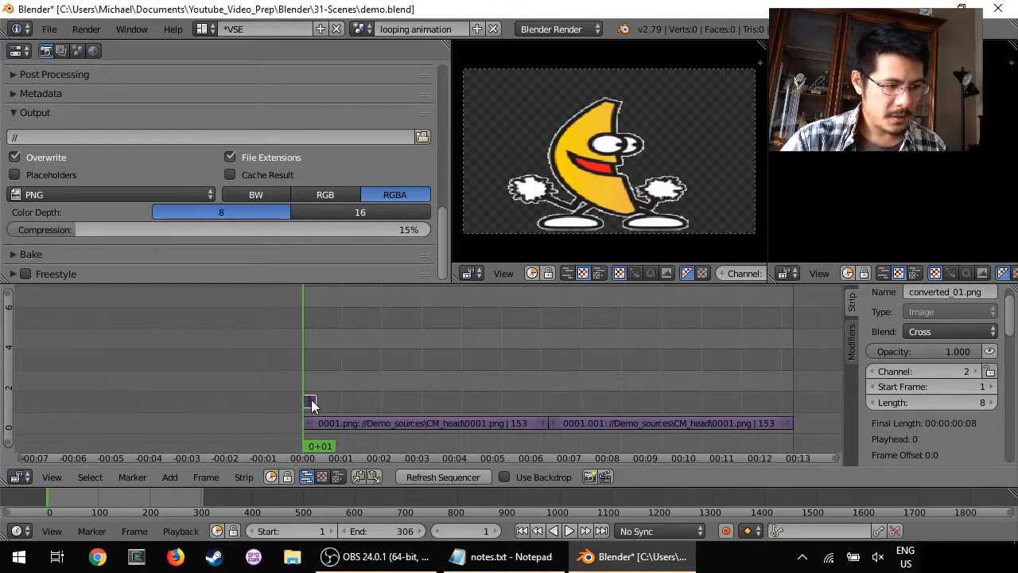
key("shift+d")
left_click(322, 402)
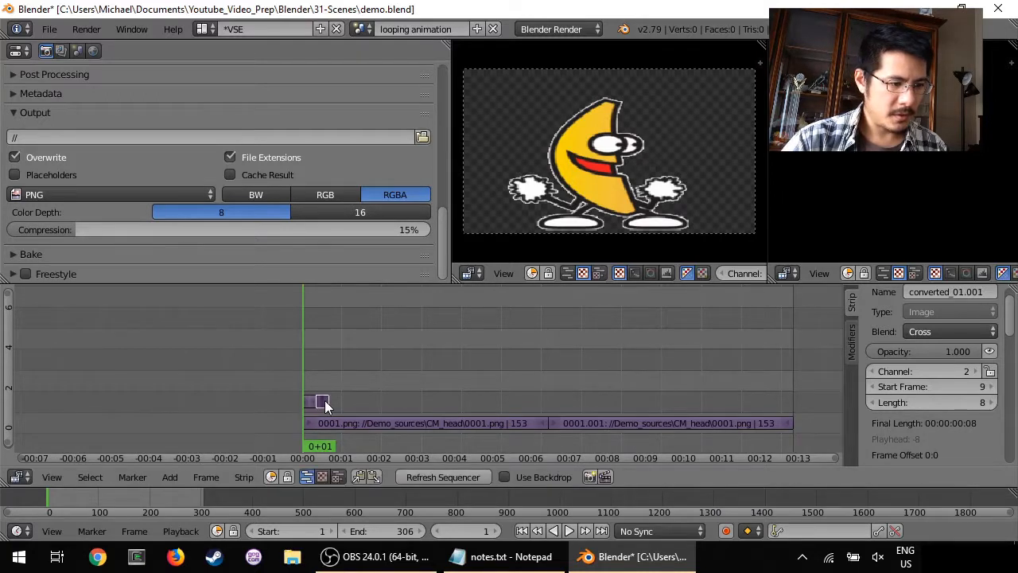
key("shift+d")
left_click(335, 399)
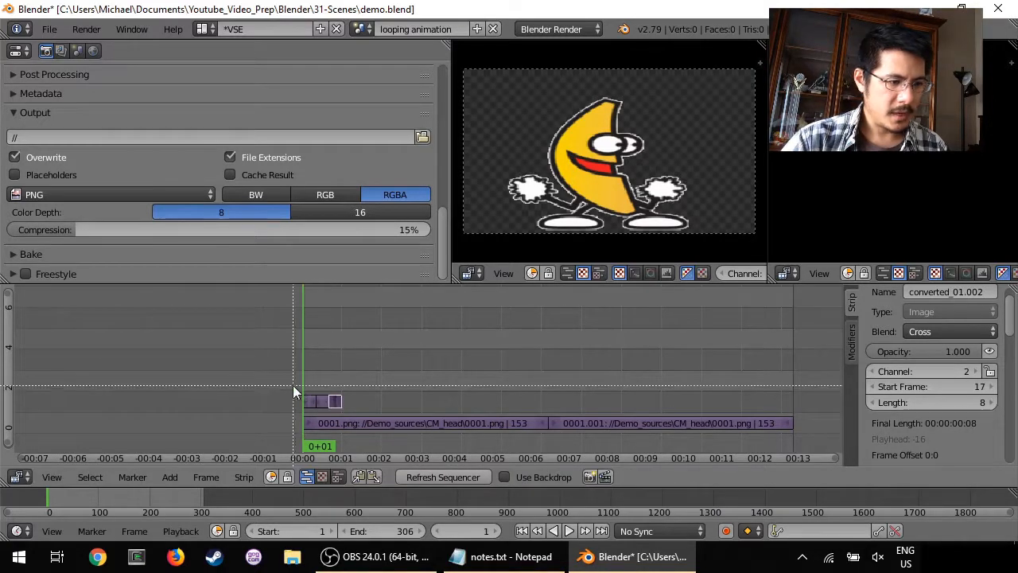
Select the three banana strips and duplicate the group three times in a row, making twelve strips on channel 2.
left_click_drag(294, 388, 362, 409)
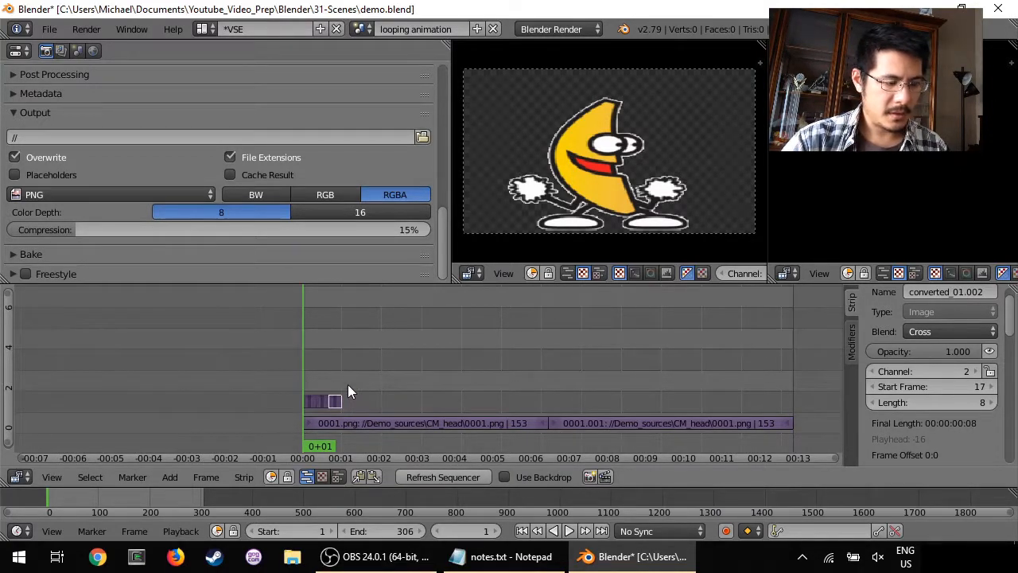
key("shift+d")
left_click(367, 385)
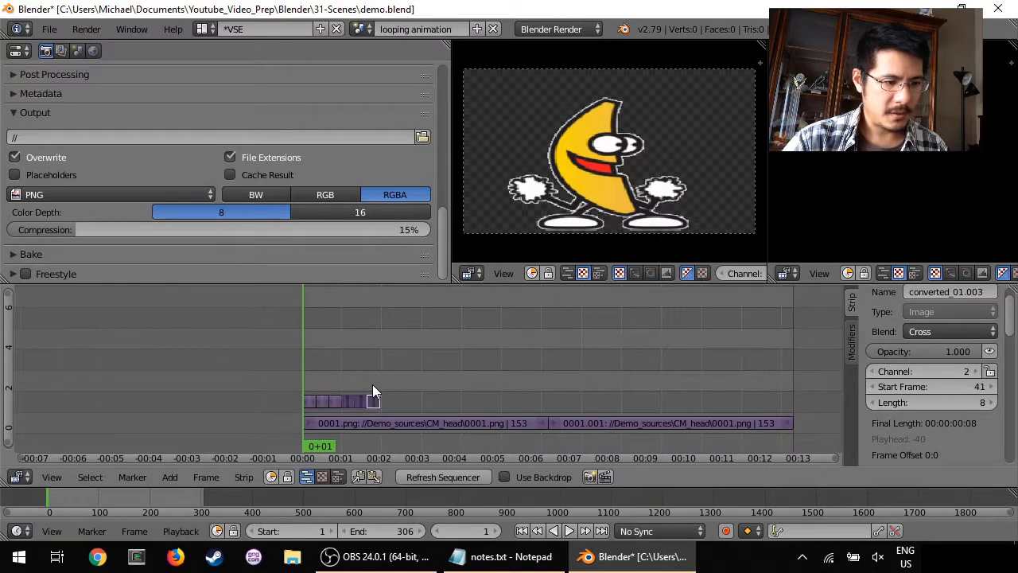
key("shift+d")
left_click(400, 384)
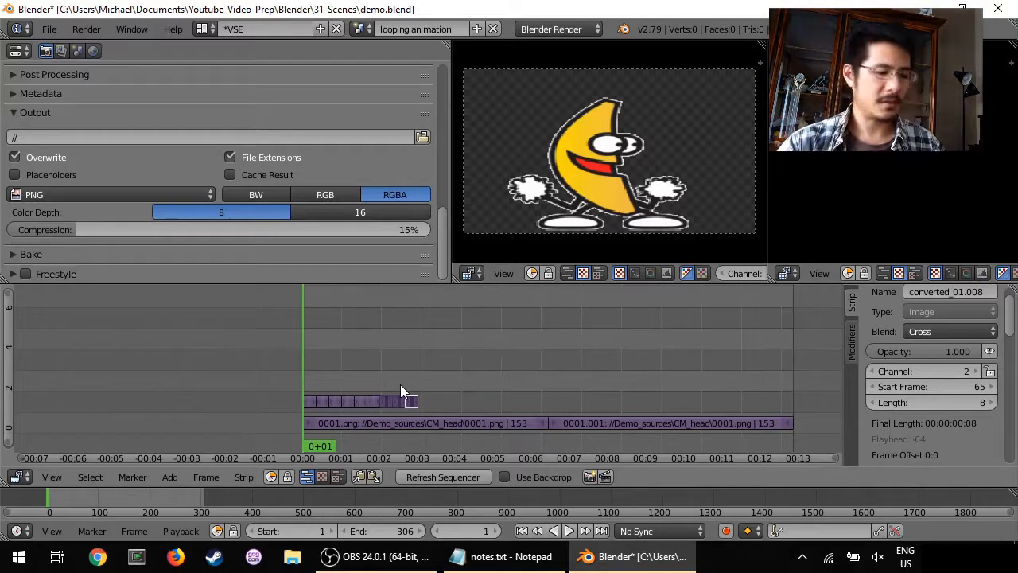
key("shift+d")
left_click(439, 384)
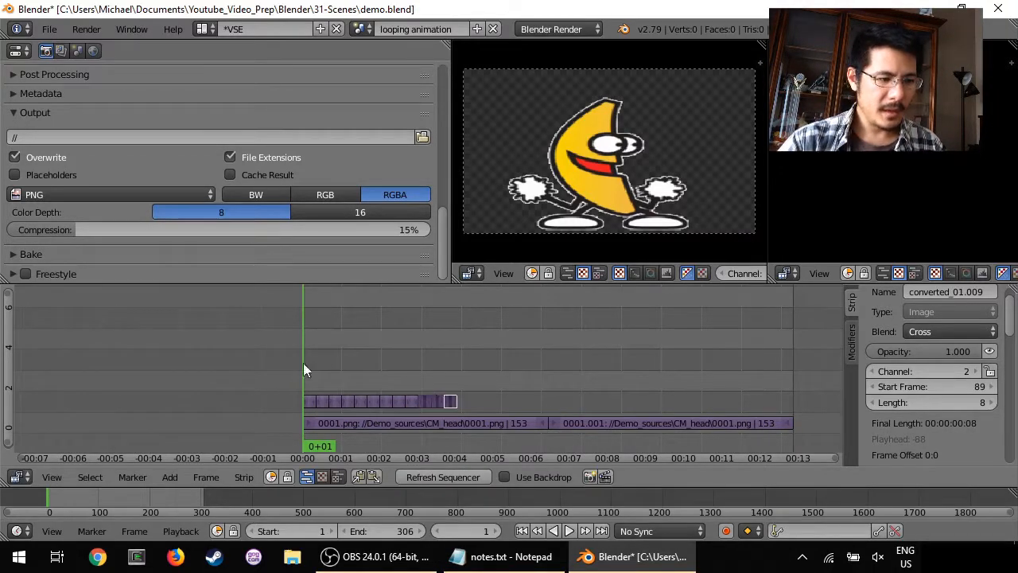
Select all twelve banana strips and duplicate the group three times in a row, extending channel 2 beyond frame 306.
key("b")
left_click_drag(273, 379, 489, 410)
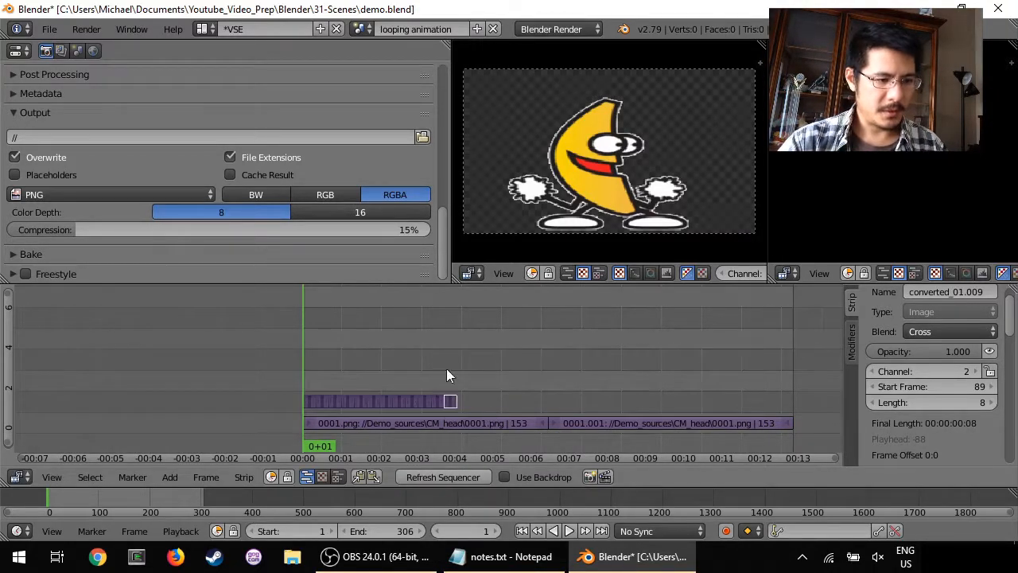
key("shift+d")
left_click(473, 354)
key("shift+d")
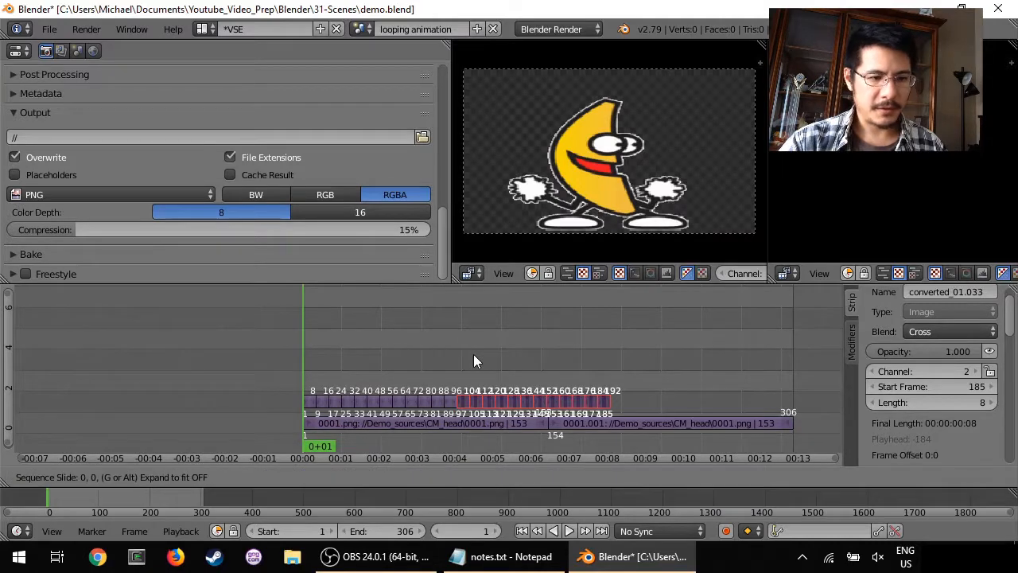
left_click(543, 354)
key("shift+d")
left_click(576, 354)
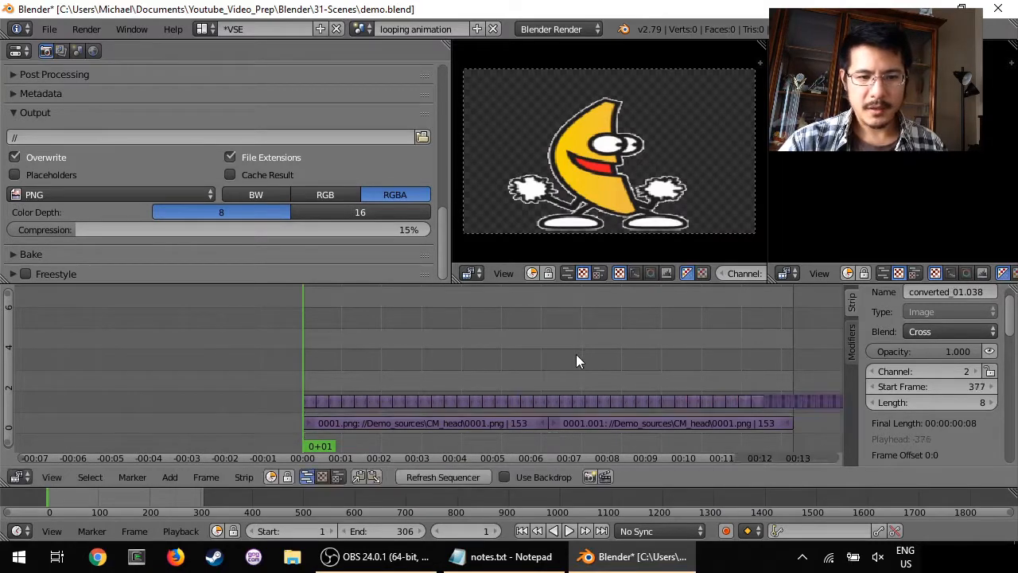
Play the looping animation scene briefly to check the repeated banana strips.
scroll(572, 355, "down", 2)
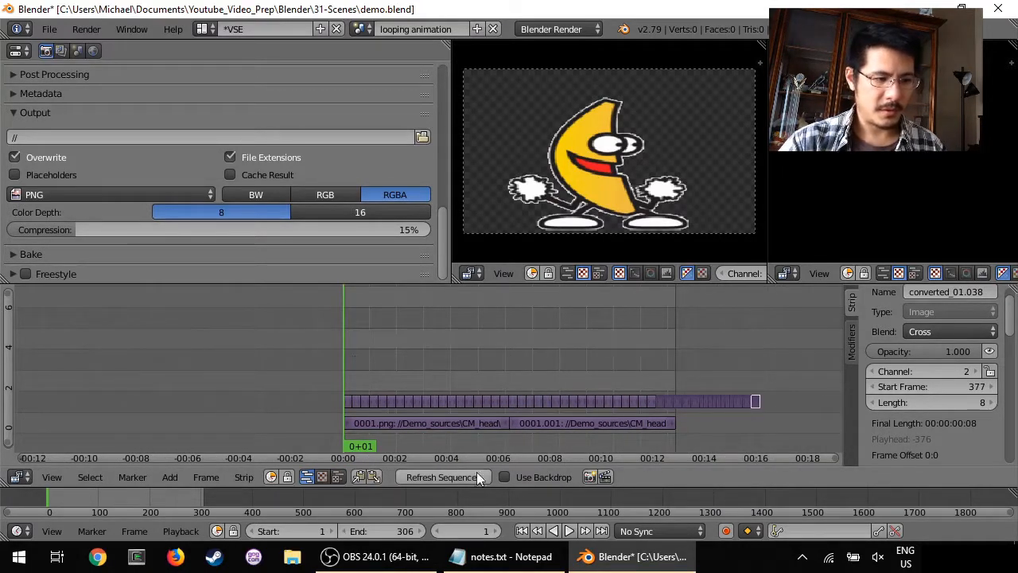
left_click(567, 532)
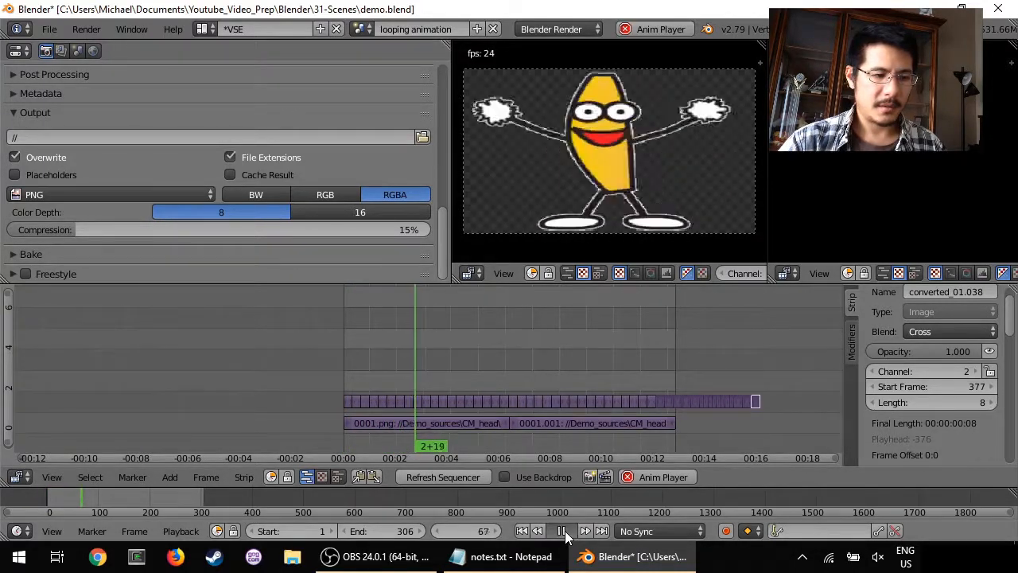
left_click(562, 531)
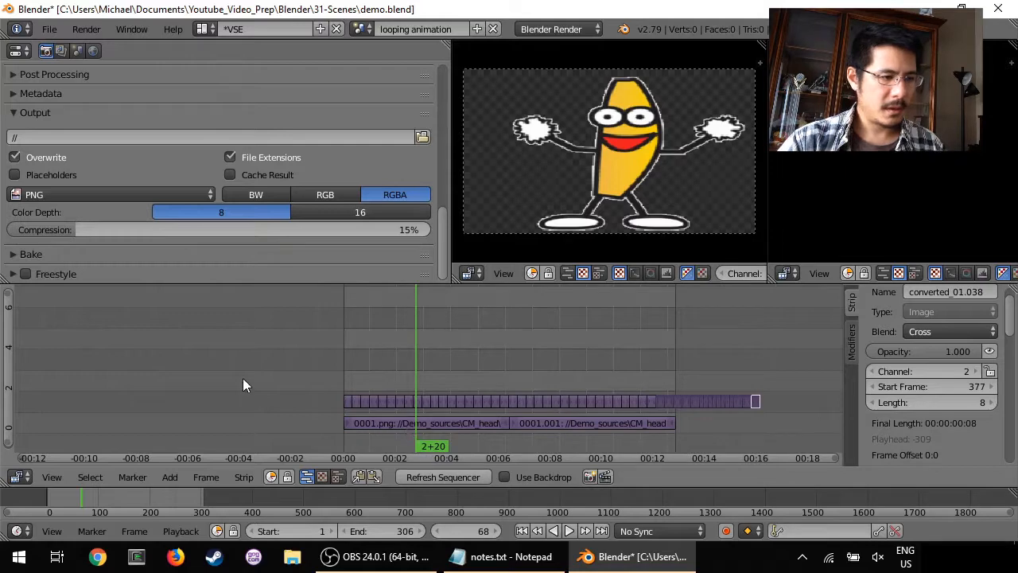
Return to the D3: swap contents scene, refresh the sequencer, and play the sequence with the swapped animation.
left_click(362, 28)
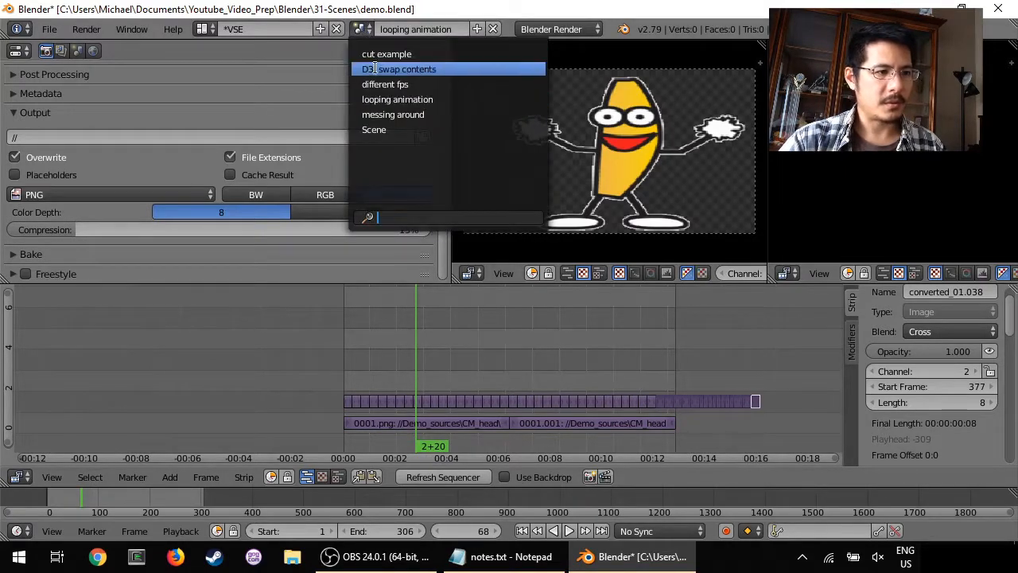
left_click(420, 69)
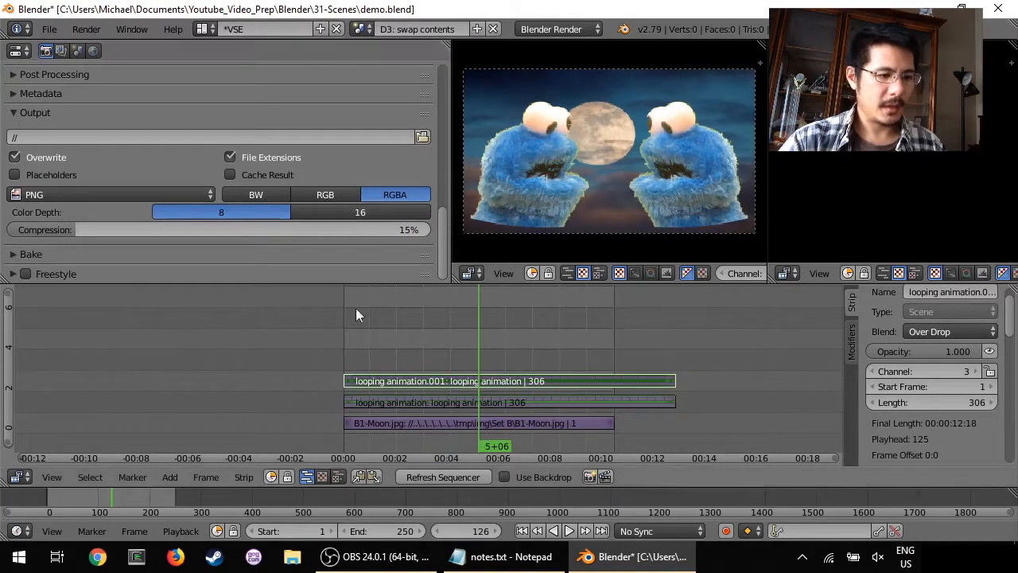
left_click(462, 478)
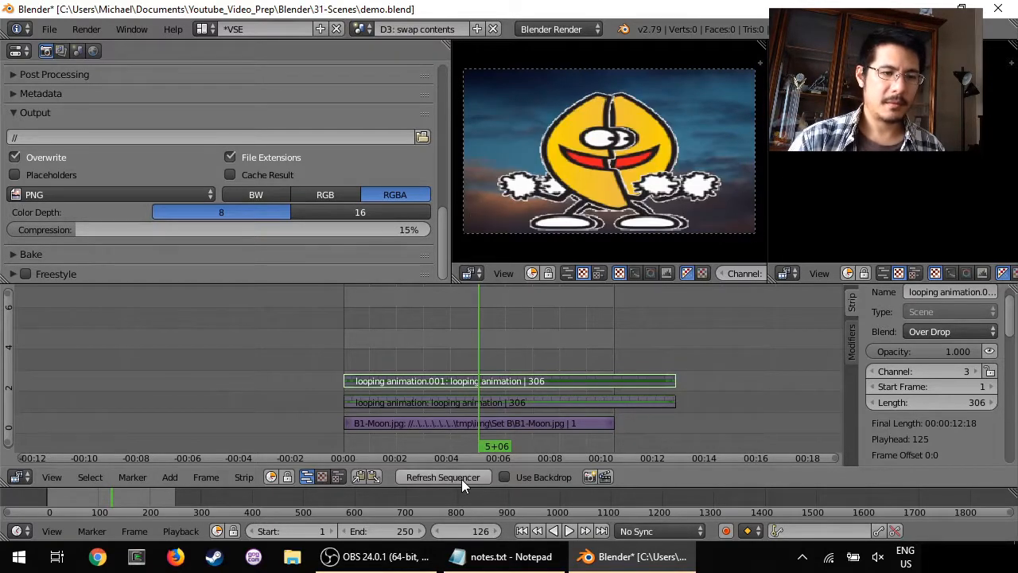
key("alt+a")
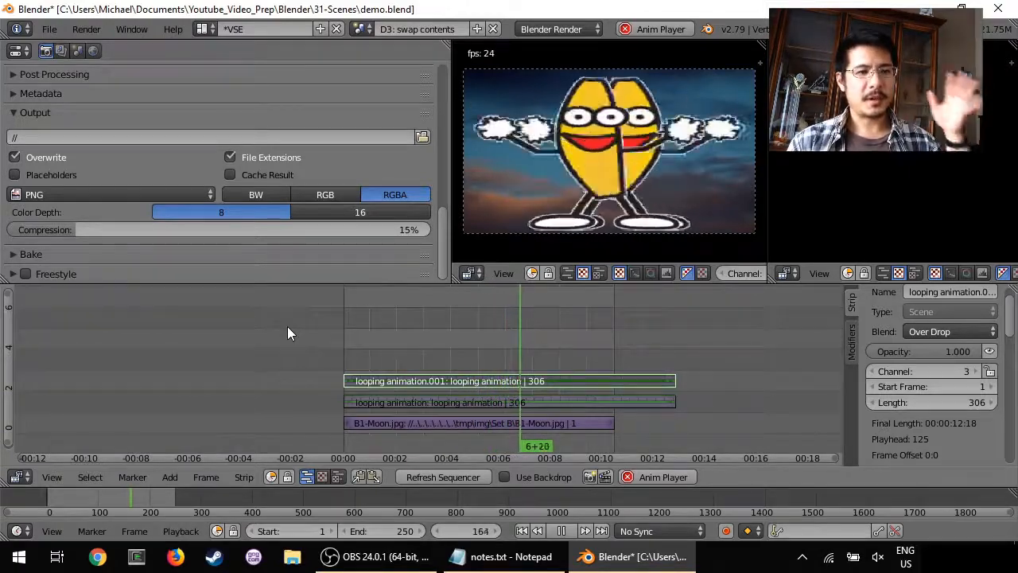
key("Escape")
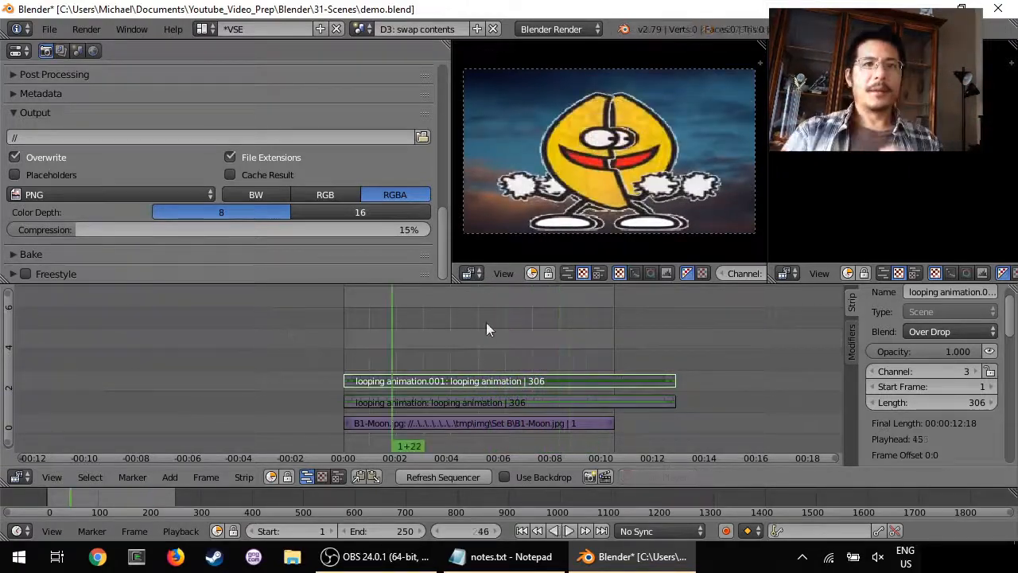